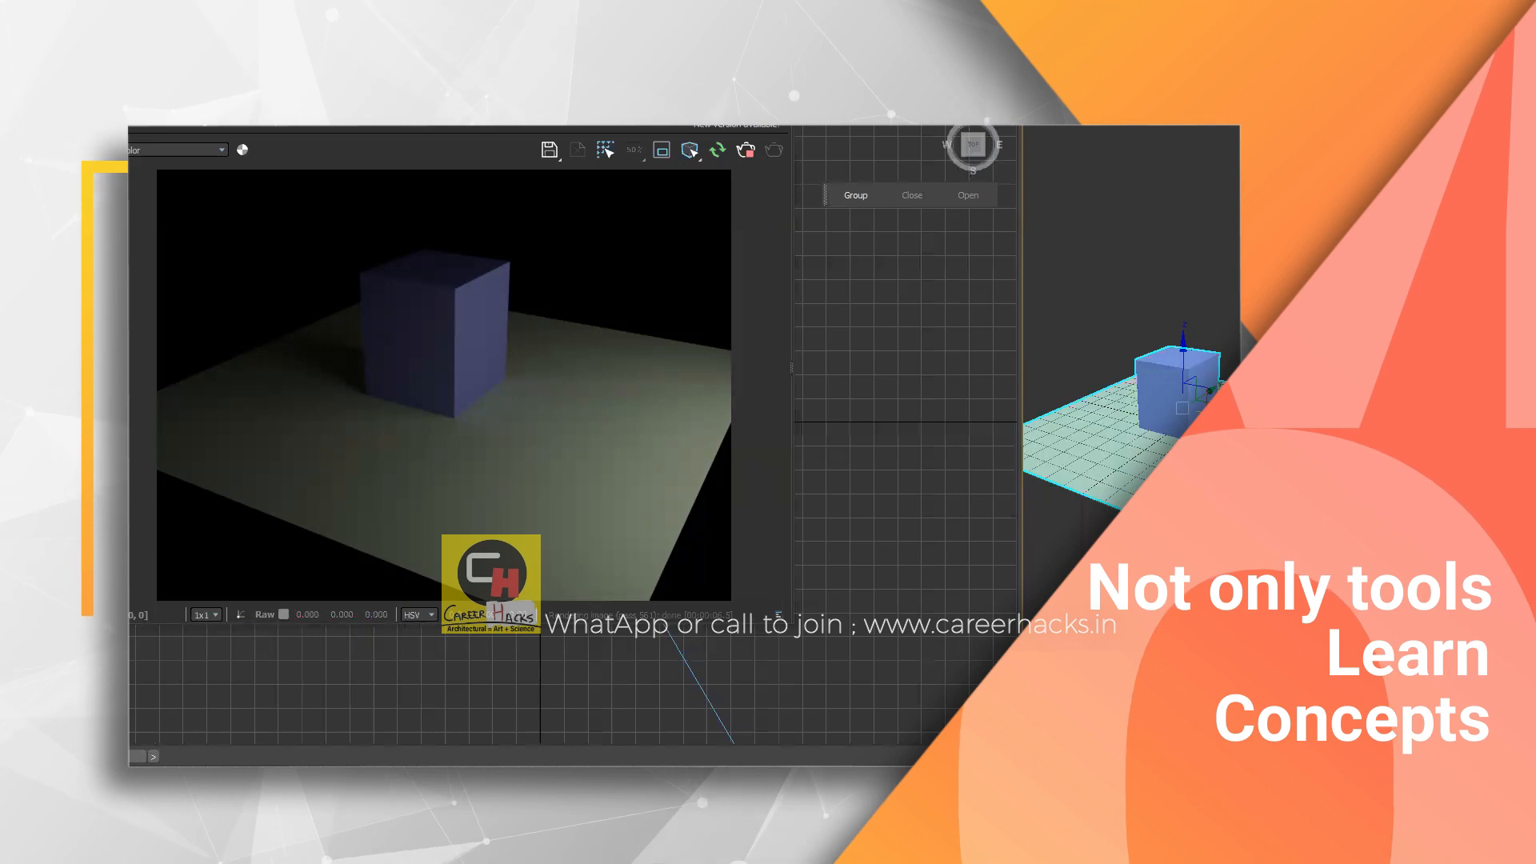
Deselect the objects in the camera view and reposition the V-Ray Frame Buffer so the main viewport is uncovered
left_click_drag(1146, 580, 1239, 173)
left_click_drag(1292, 273, 1304, 249)
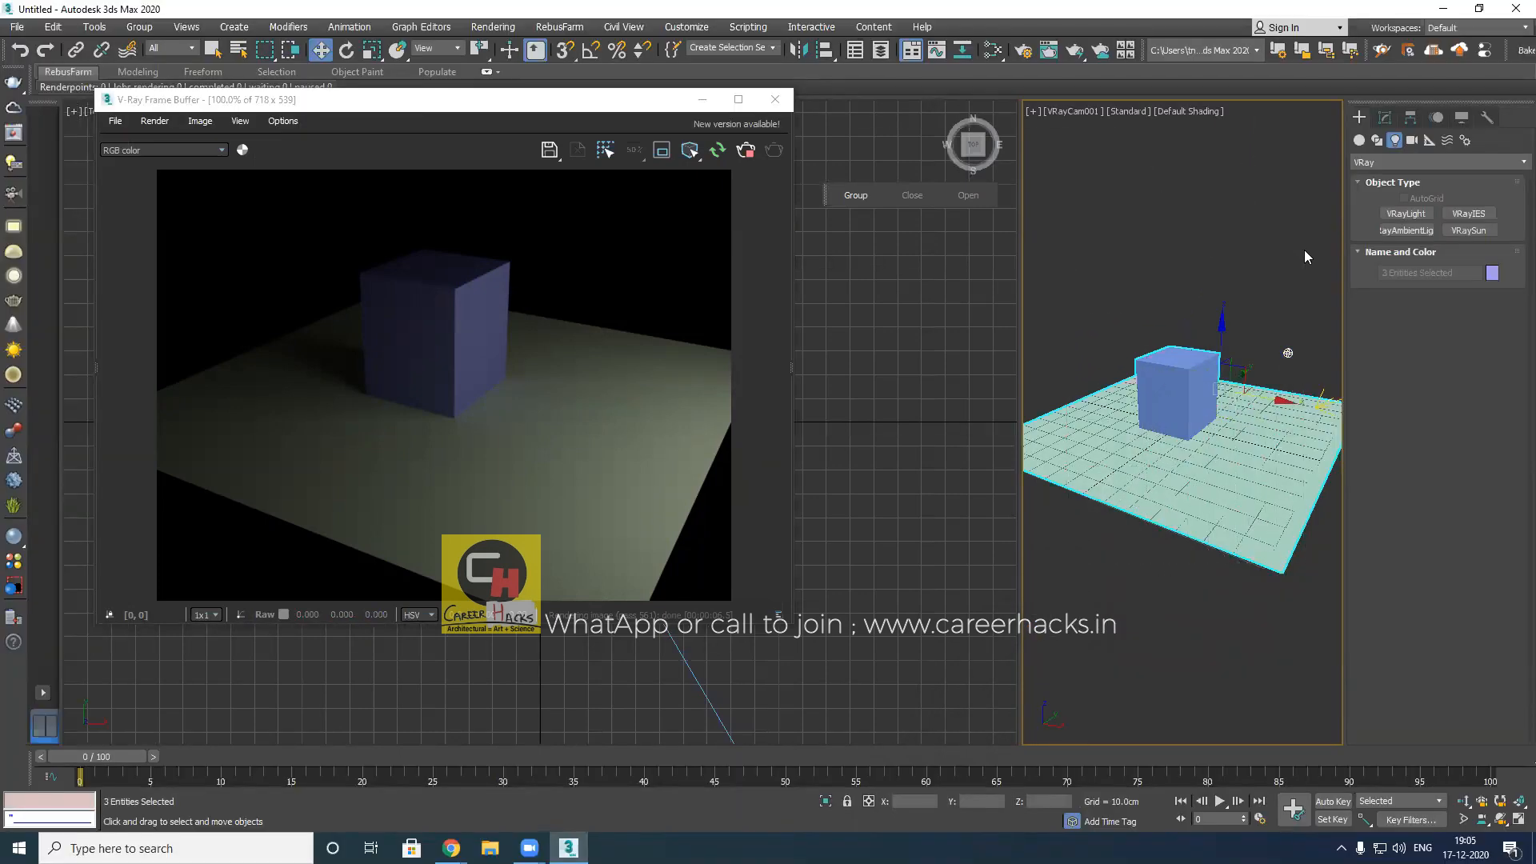
left_click(1282, 248)
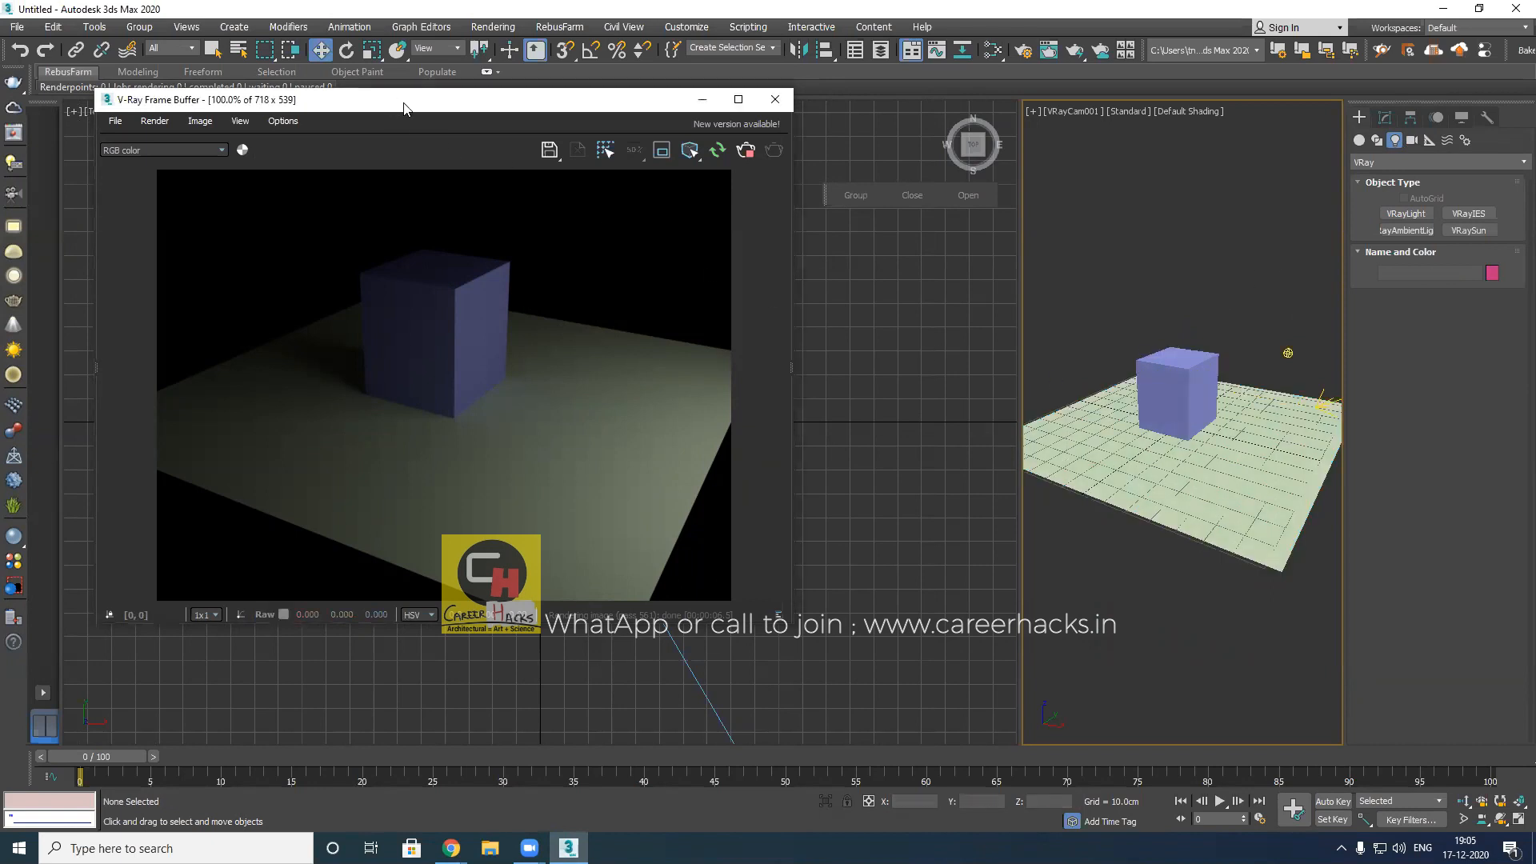
left_click_drag(404, 108, 994, 125)
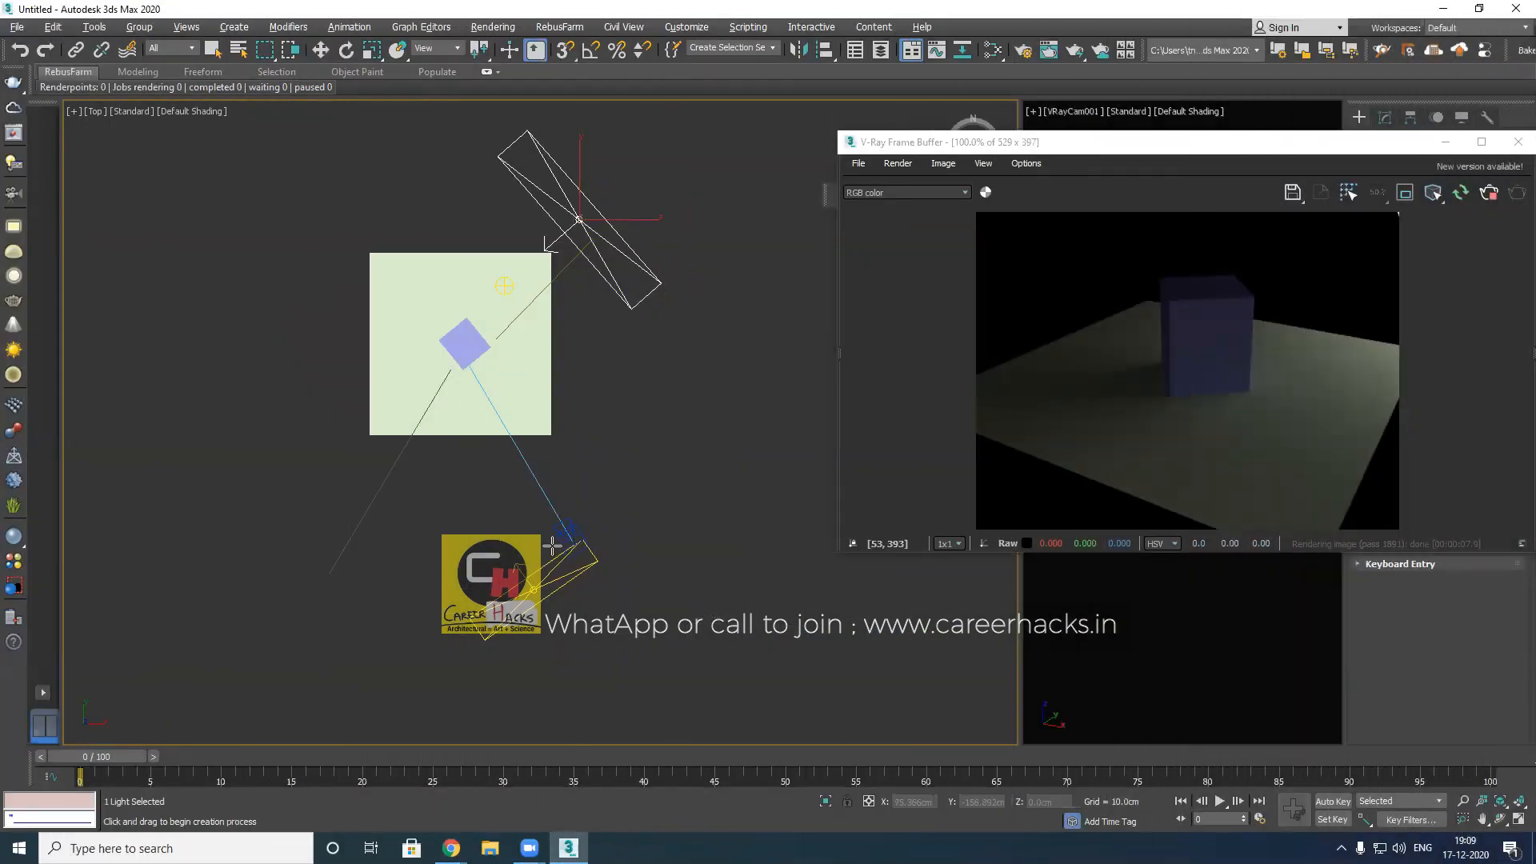
Draw a guide line in the top view from the camera to the box's front face and outward beyond the ground plane
left_click_drag(553, 546, 473, 368)
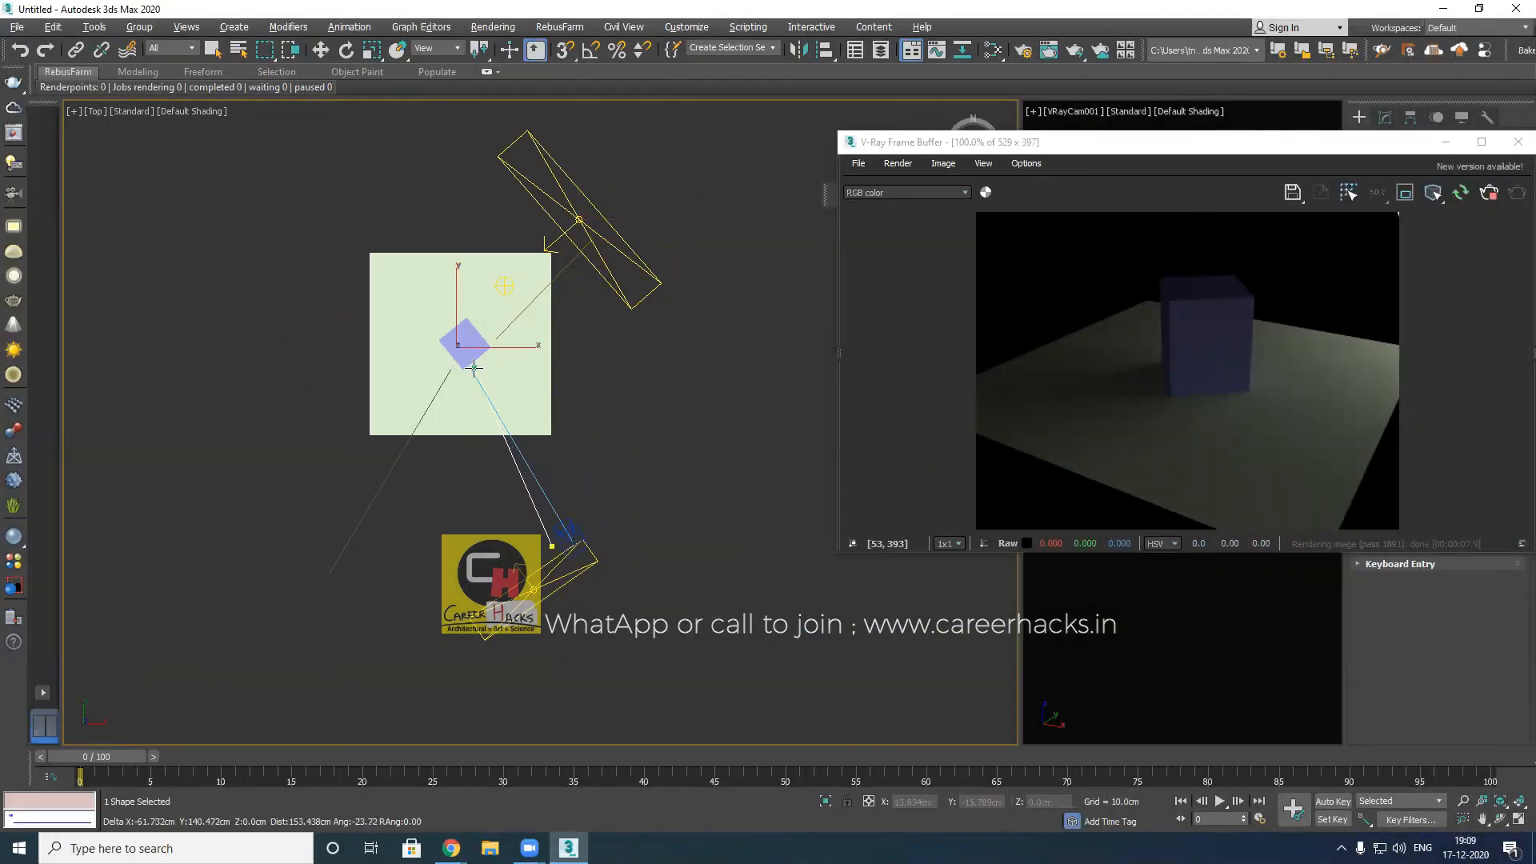
left_click(474, 363)
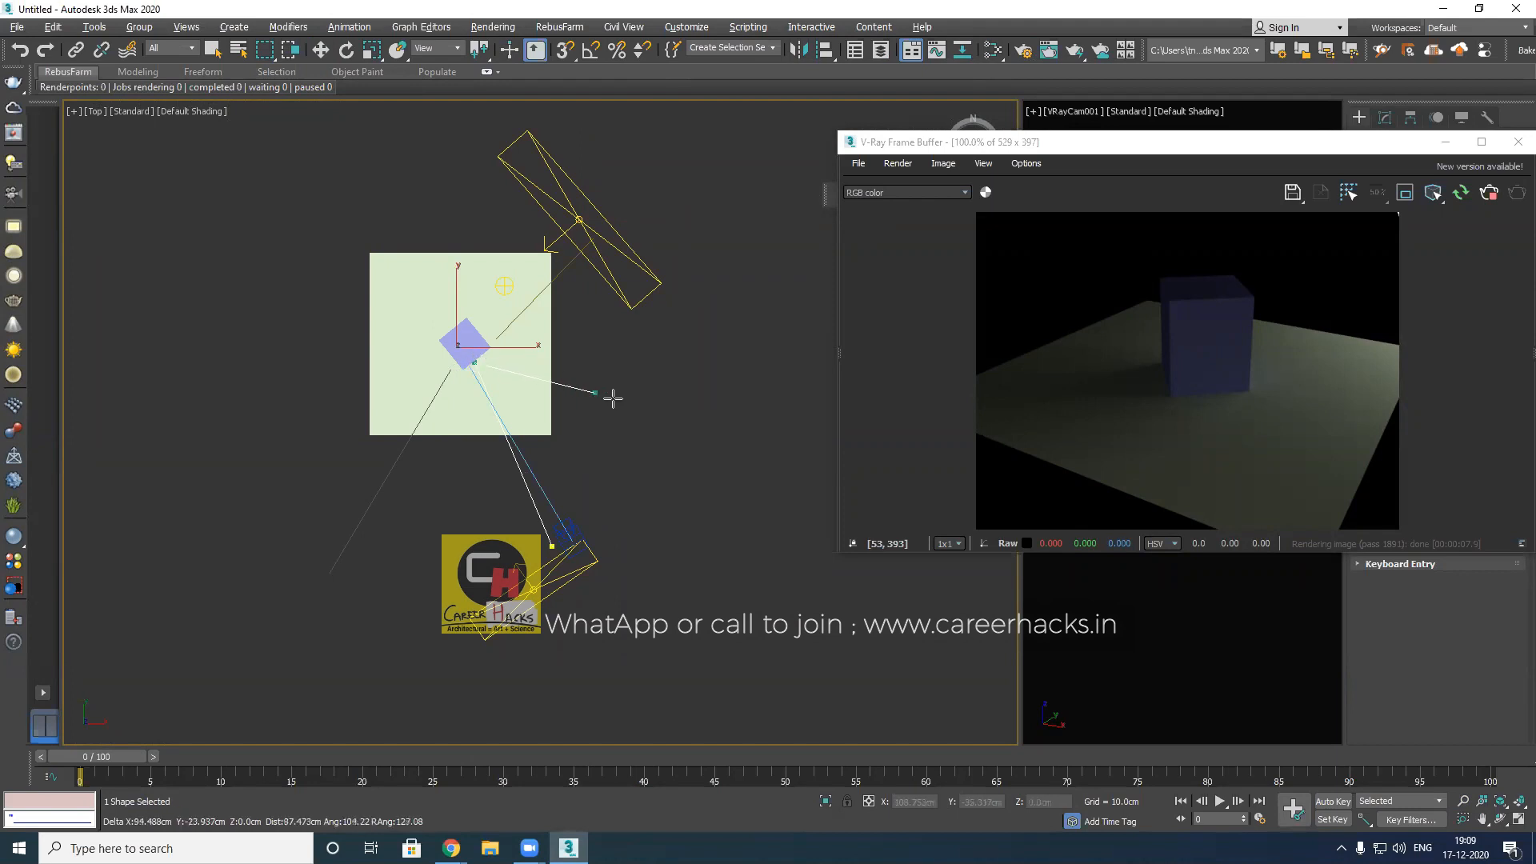
left_click(671, 429)
right_click(689, 473)
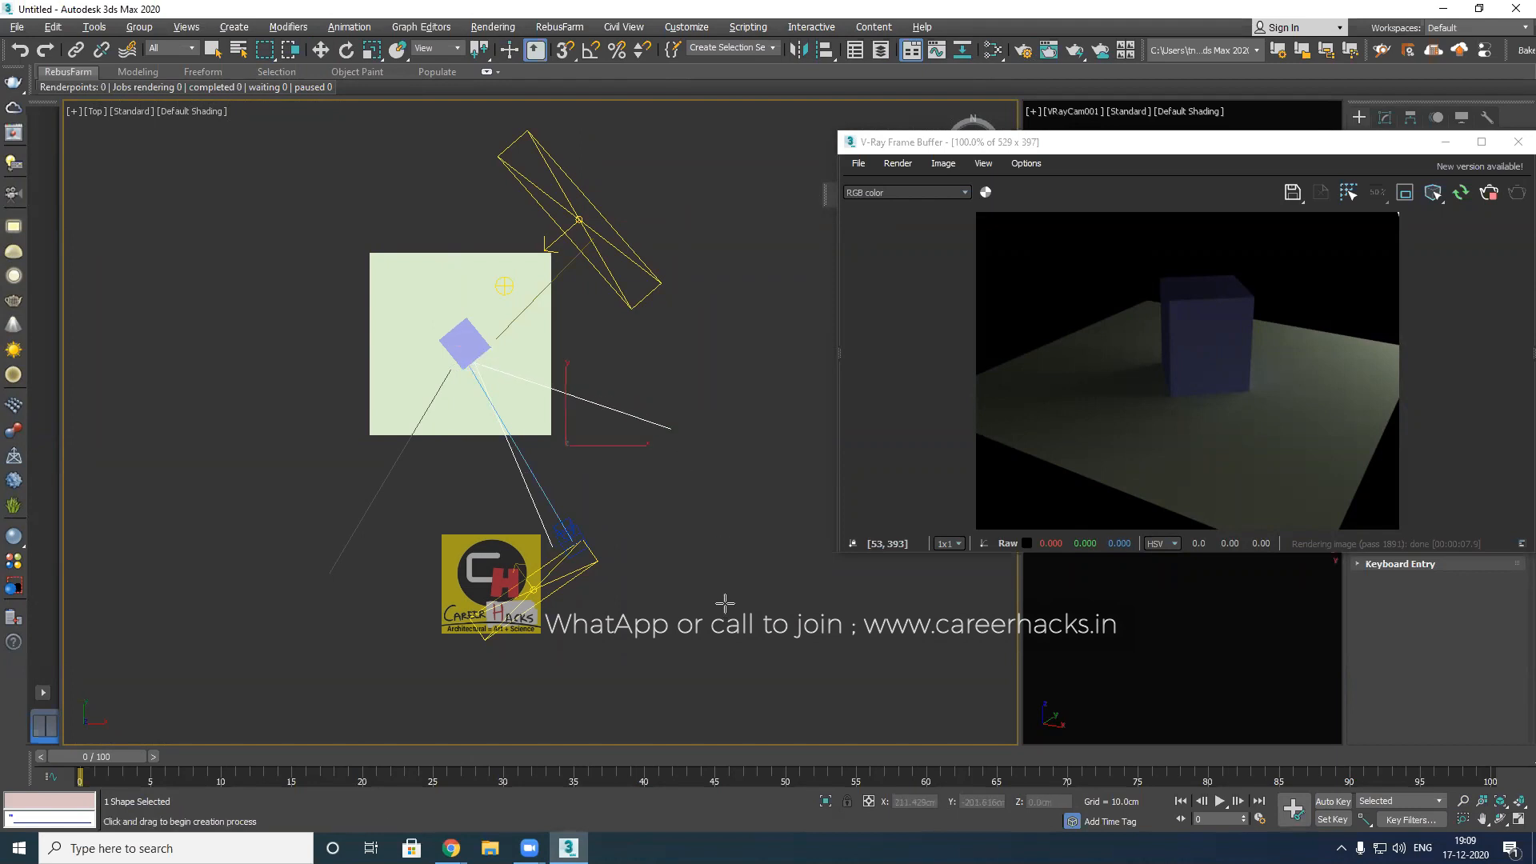
Rotate the large plane light beyond the ground plane's corner and move it beside the ground plane so it faces the box
key("e")
left_click(646, 301)
left_click_drag(630, 250, 584, 306)
key("w")
left_click_drag(605, 194, 709, 397)
key("e")
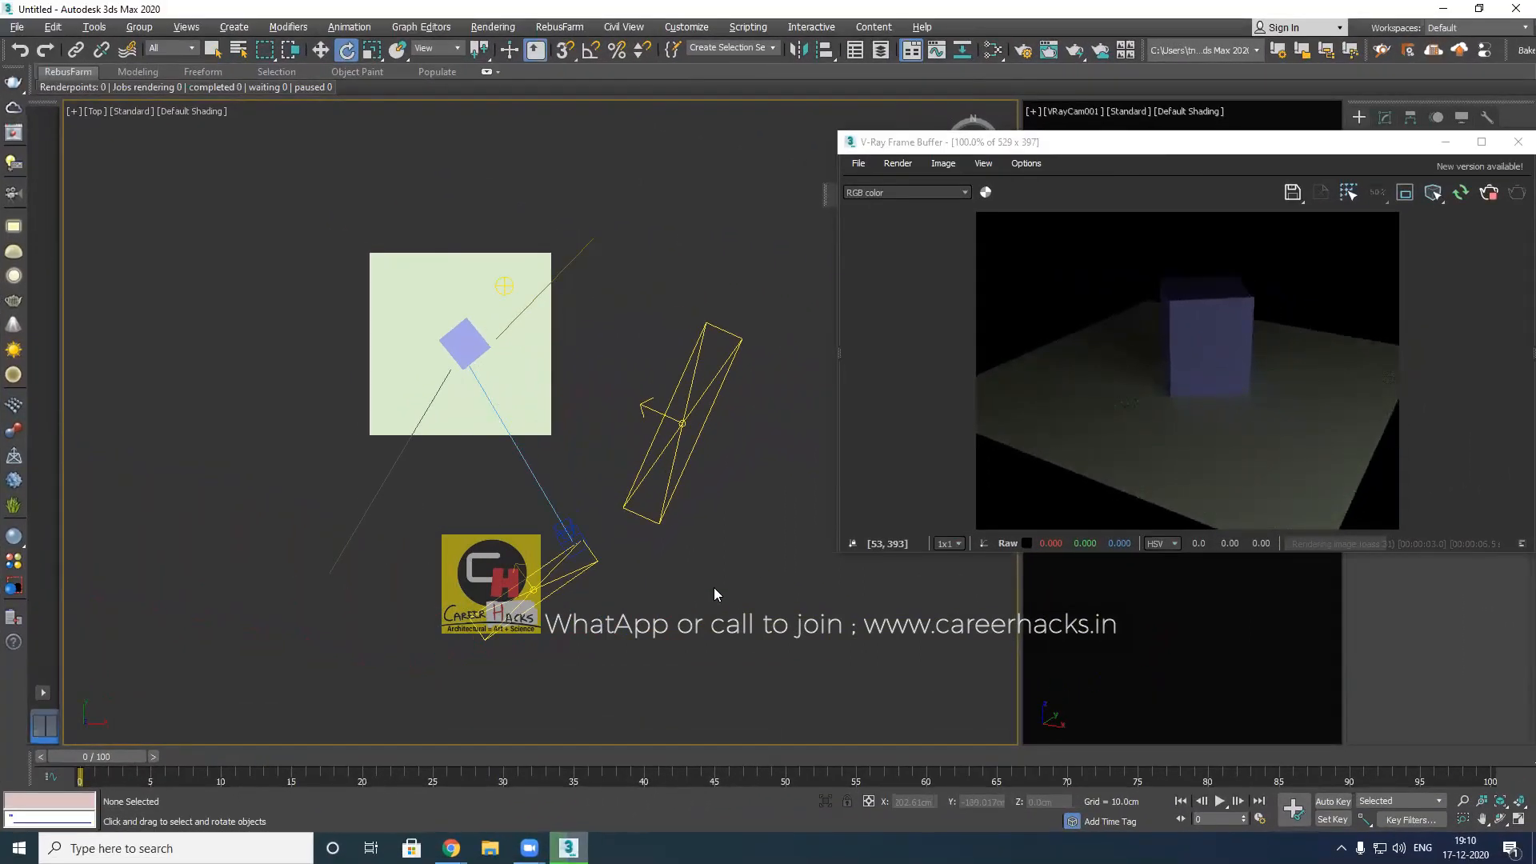
Draw a bent guide line in the top view from the camera to the box and out along the reflected direction
right_click(713, 584)
left_click(740, 528)
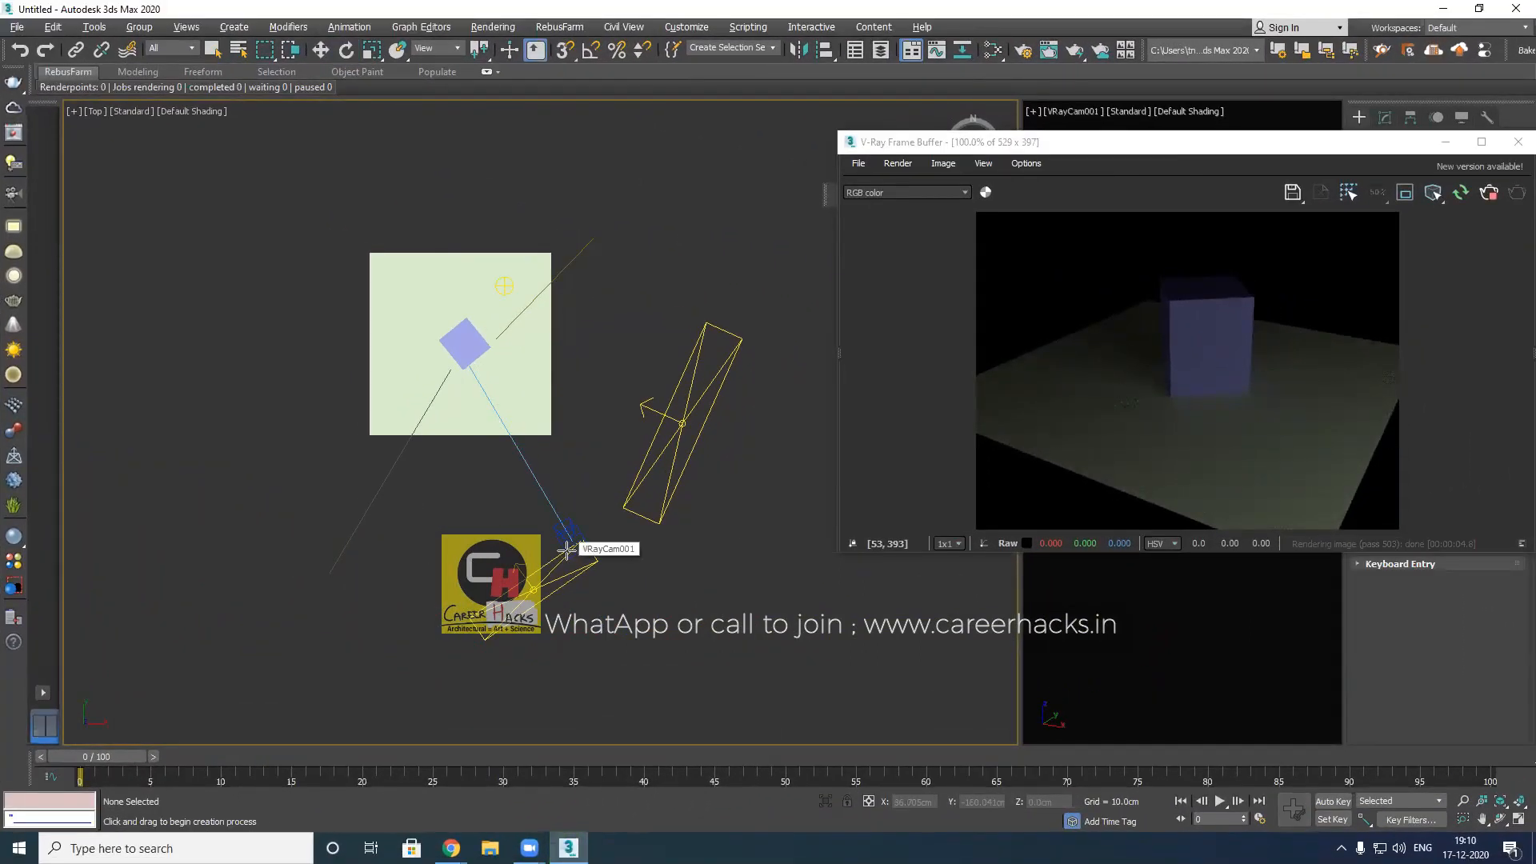
left_click(565, 551)
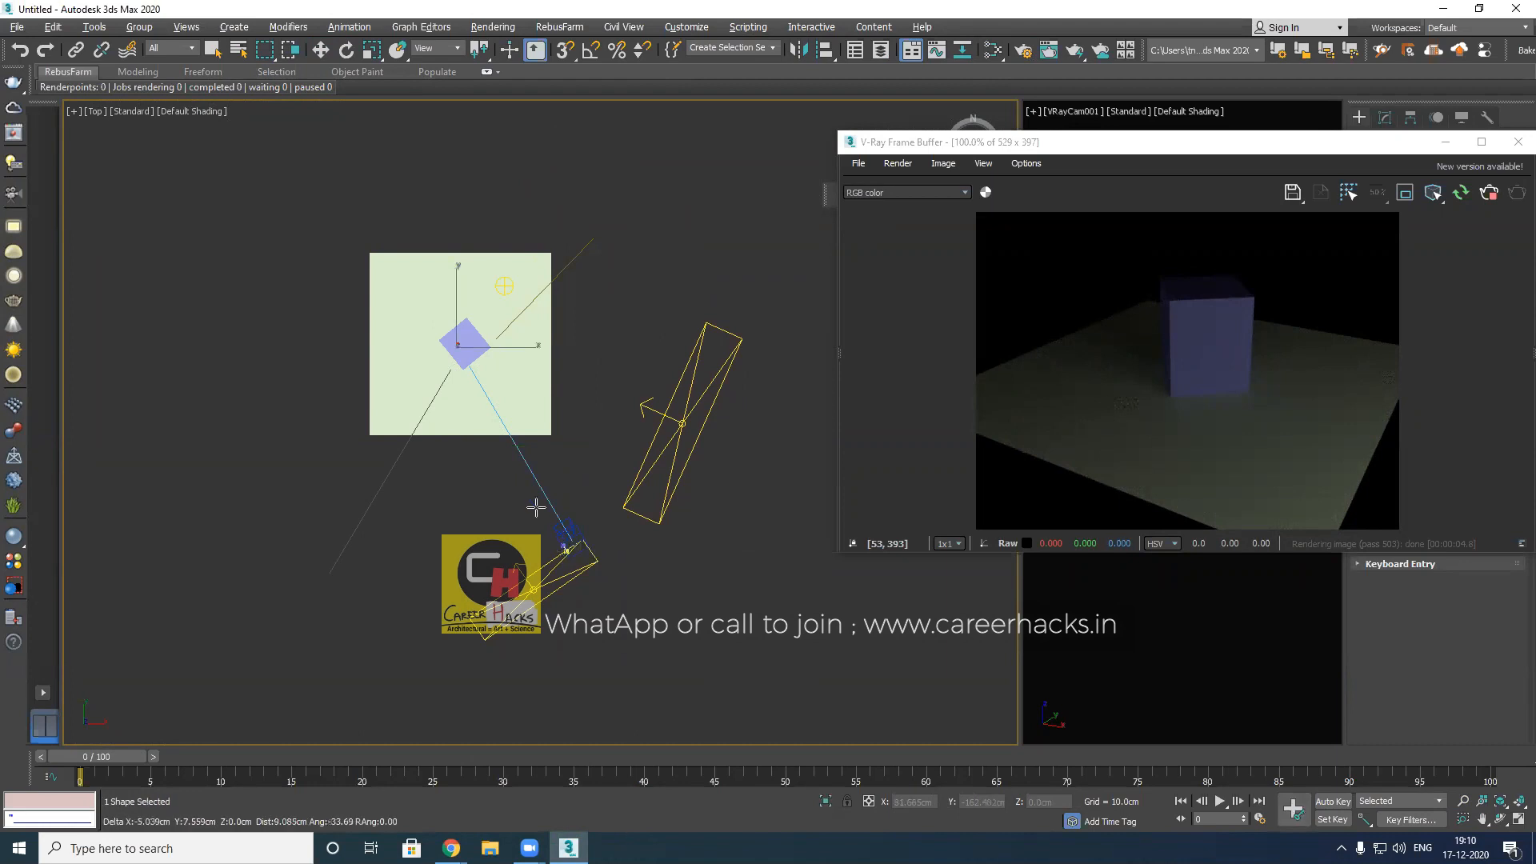
left_click(483, 352)
left_click(662, 303)
right_click(664, 300)
Rotate and move the large plane light onto the outer end of the guide line, facing the box
key("e")
left_click(687, 432)
left_click_drag(714, 471, 732, 432)
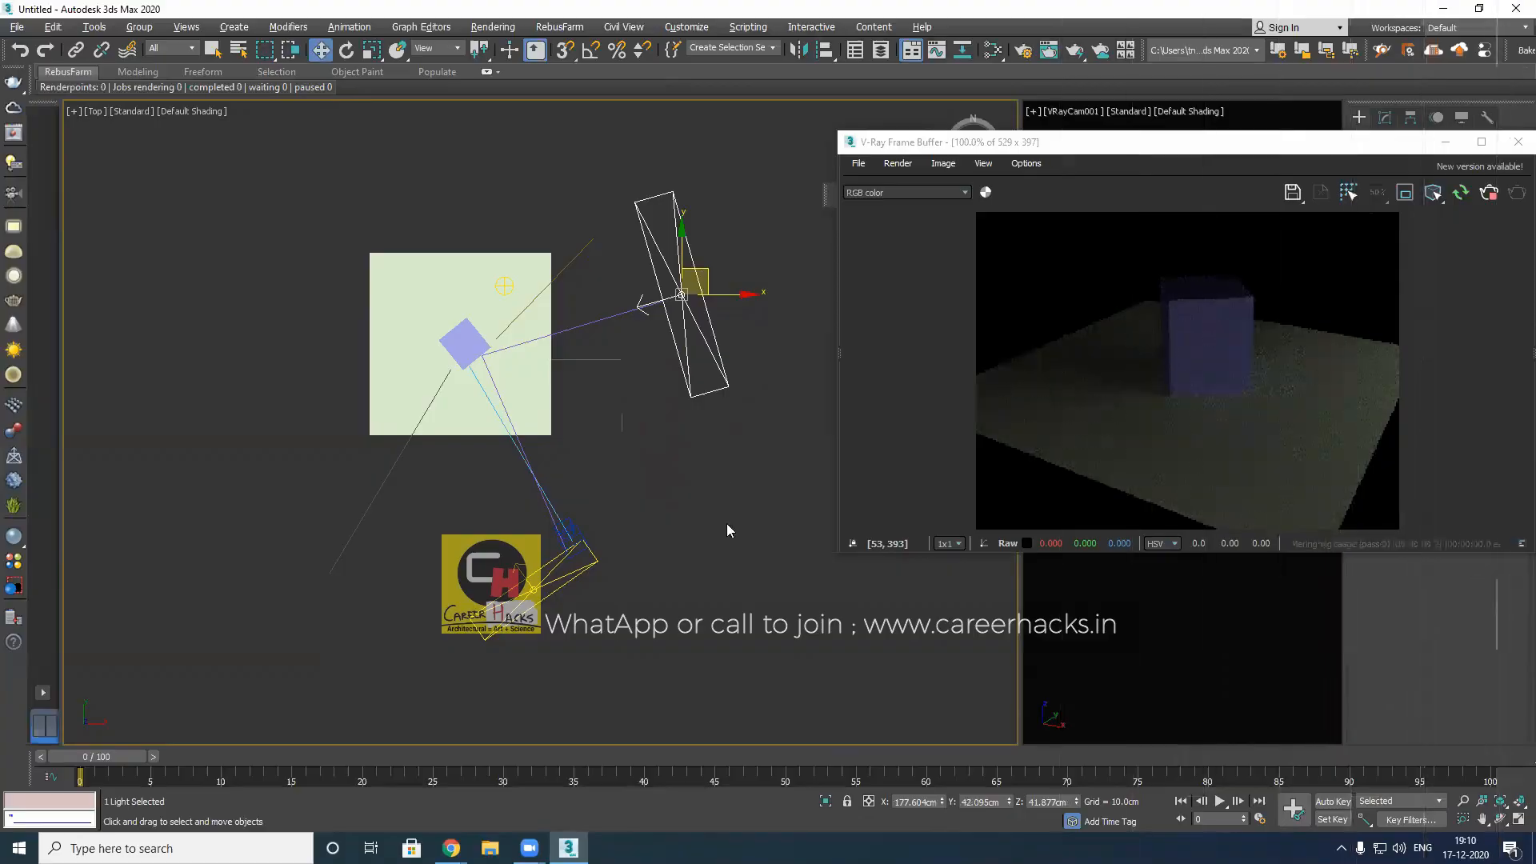
left_click(692, 632)
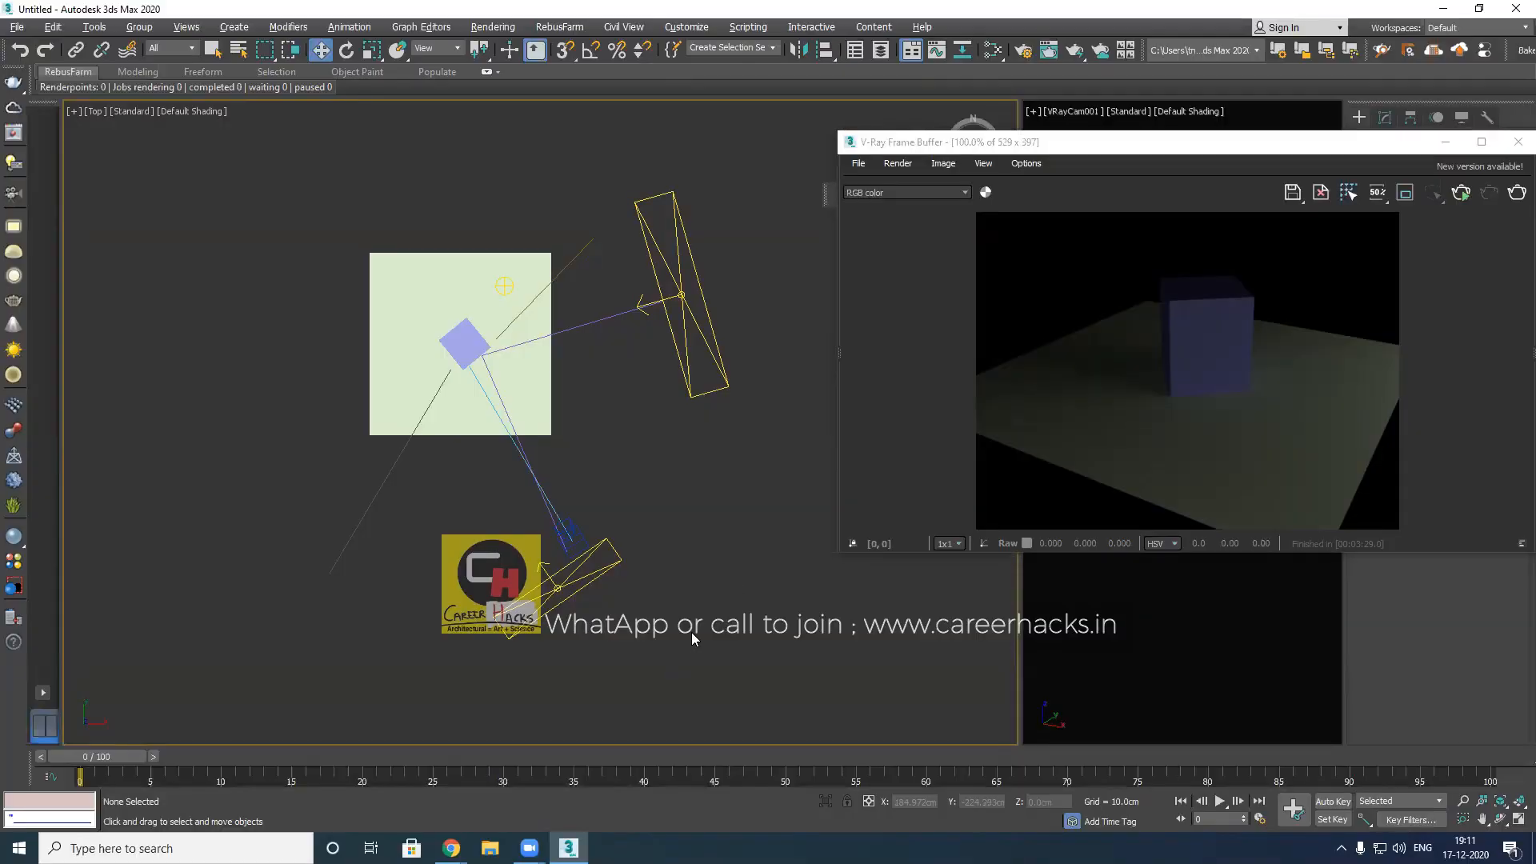
left_click(1202, 386)
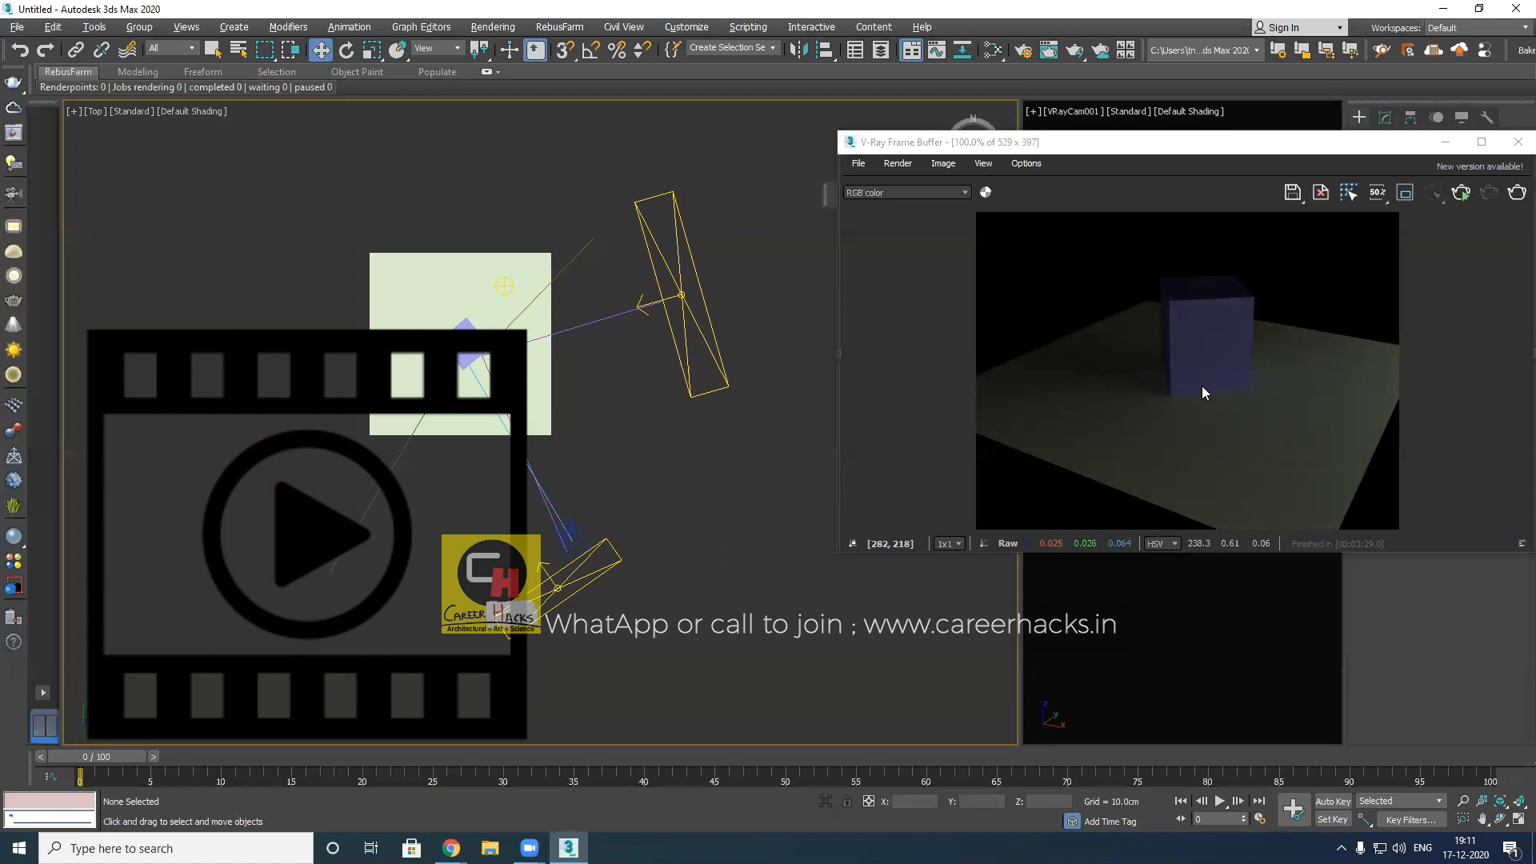
left_click(1202, 392)
left_click_drag(734, 188, 338, 587)
left_click(339, 586)
left_click(464, 350)
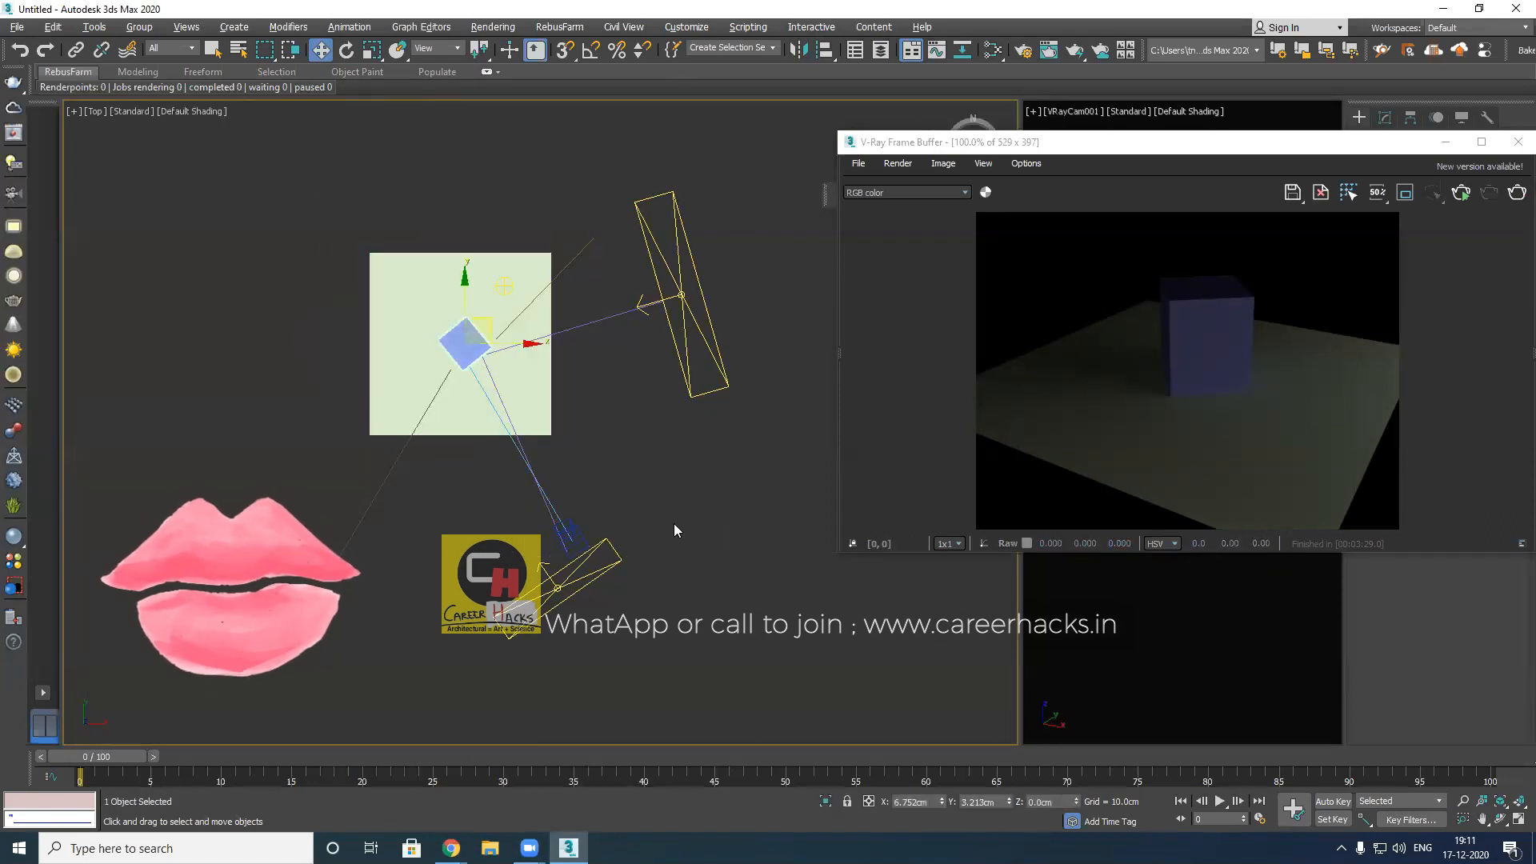
left_click(697, 505)
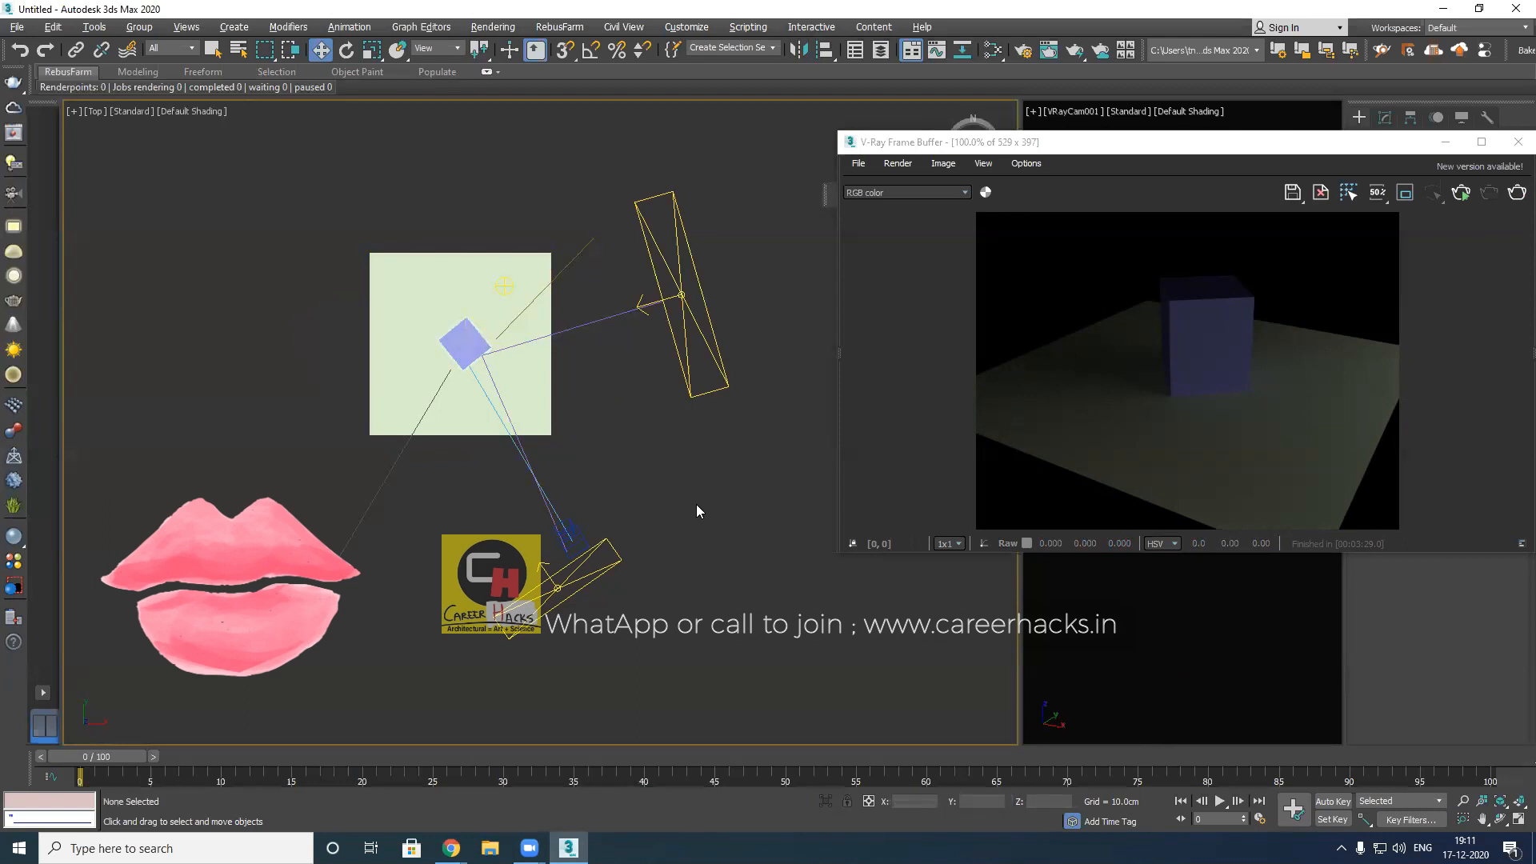
left_click_drag(771, 352, 771, 352)
left_click_drag(683, 546, 605, 610)
left_click(686, 547)
left_click_drag(686, 547, 752, 360)
left_click_drag(710, 506, 610, 615)
left_click(691, 650)
left_click(472, 354)
left_click(744, 506)
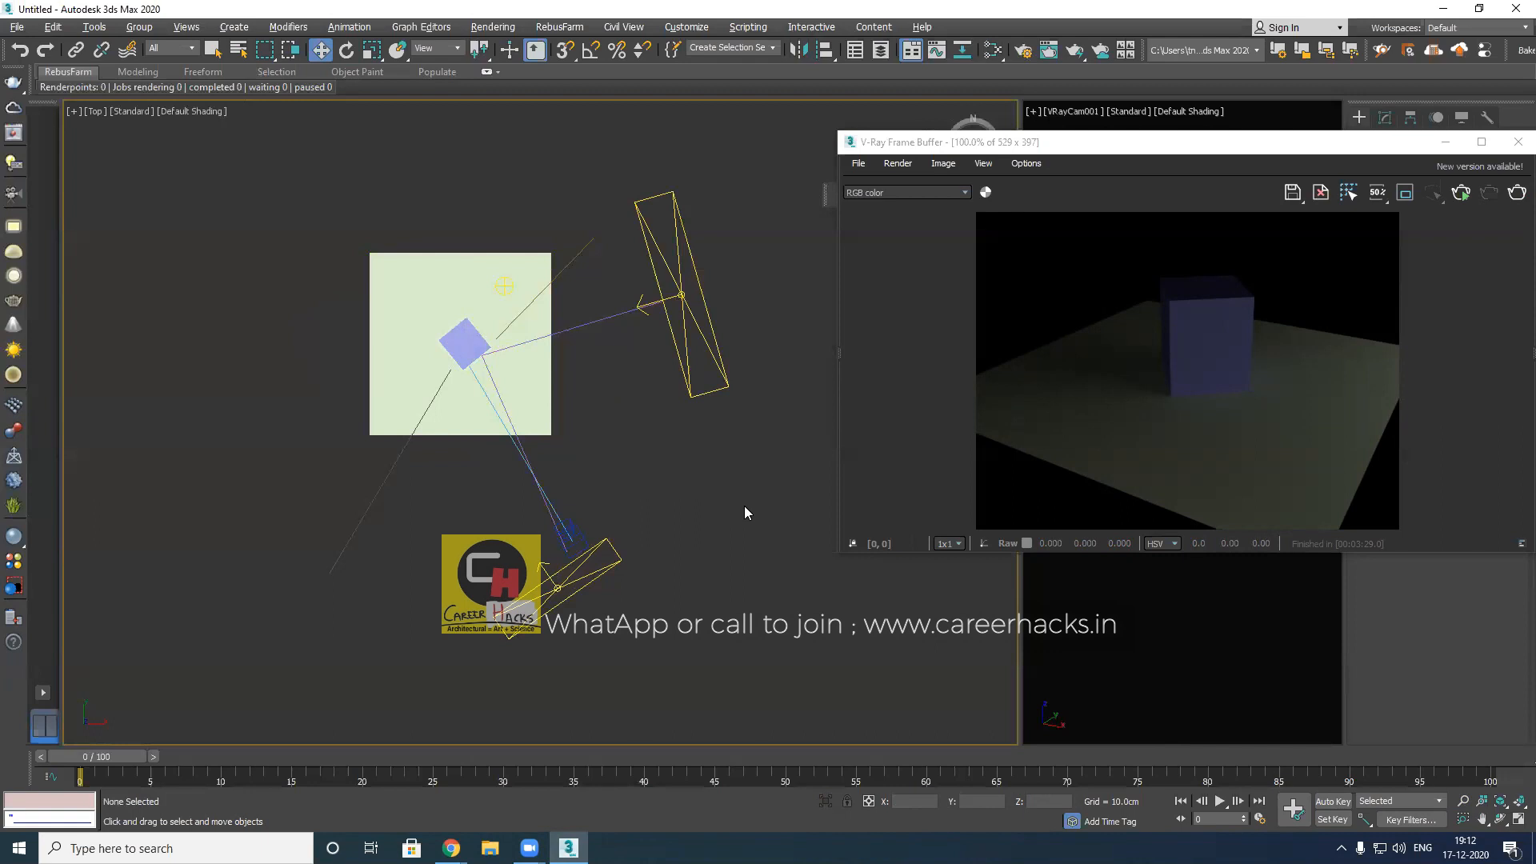
left_click(476, 368)
left_click(710, 507)
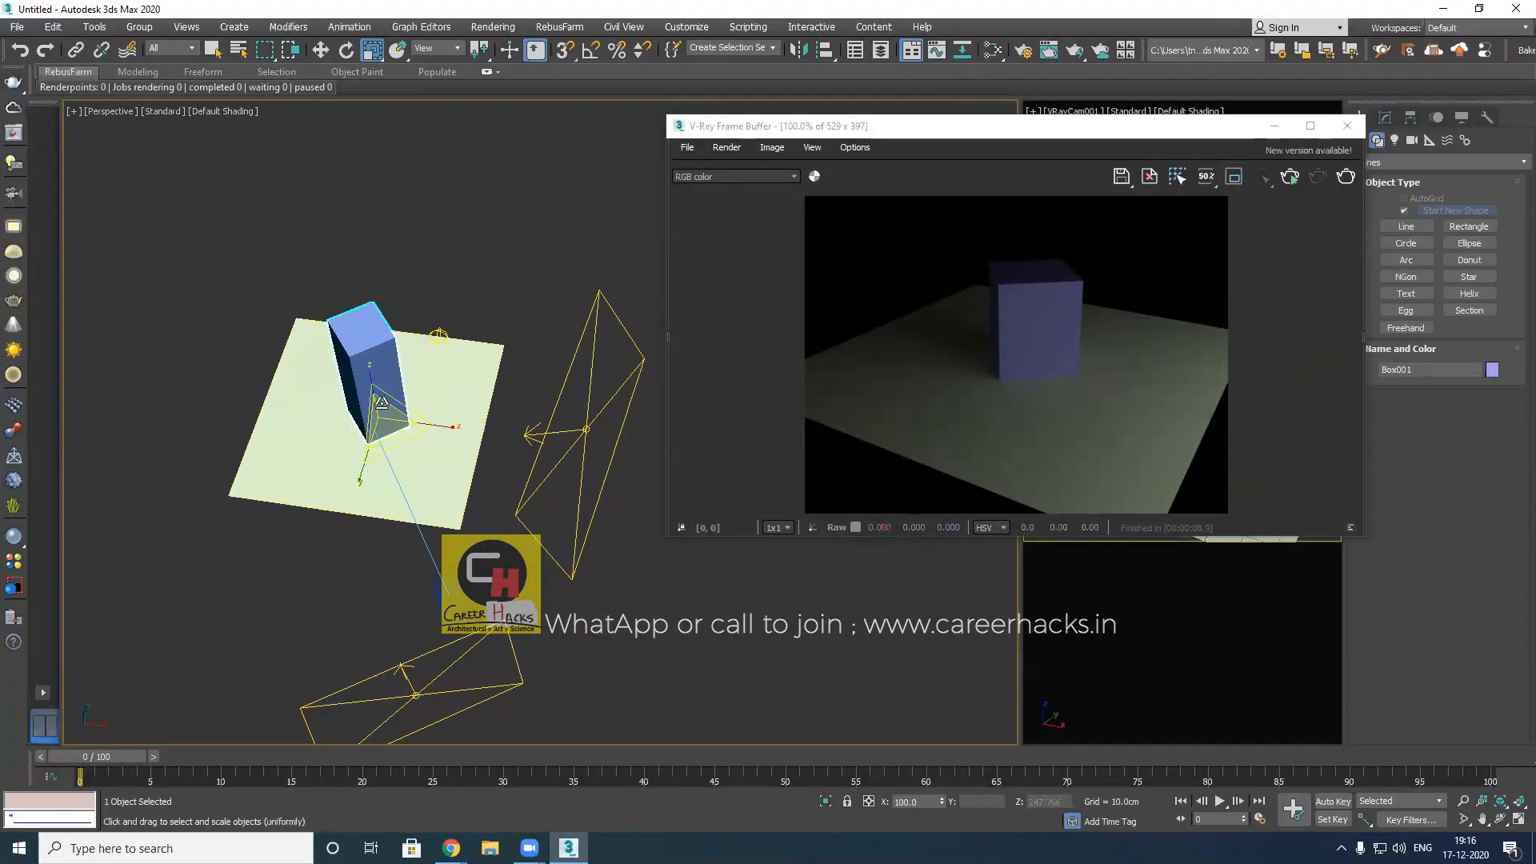
Scale the tall box down in the perspective view, shortening its height, and move the frame buffer aside
middle_click_drag(459, 488, 452, 424, "alt")
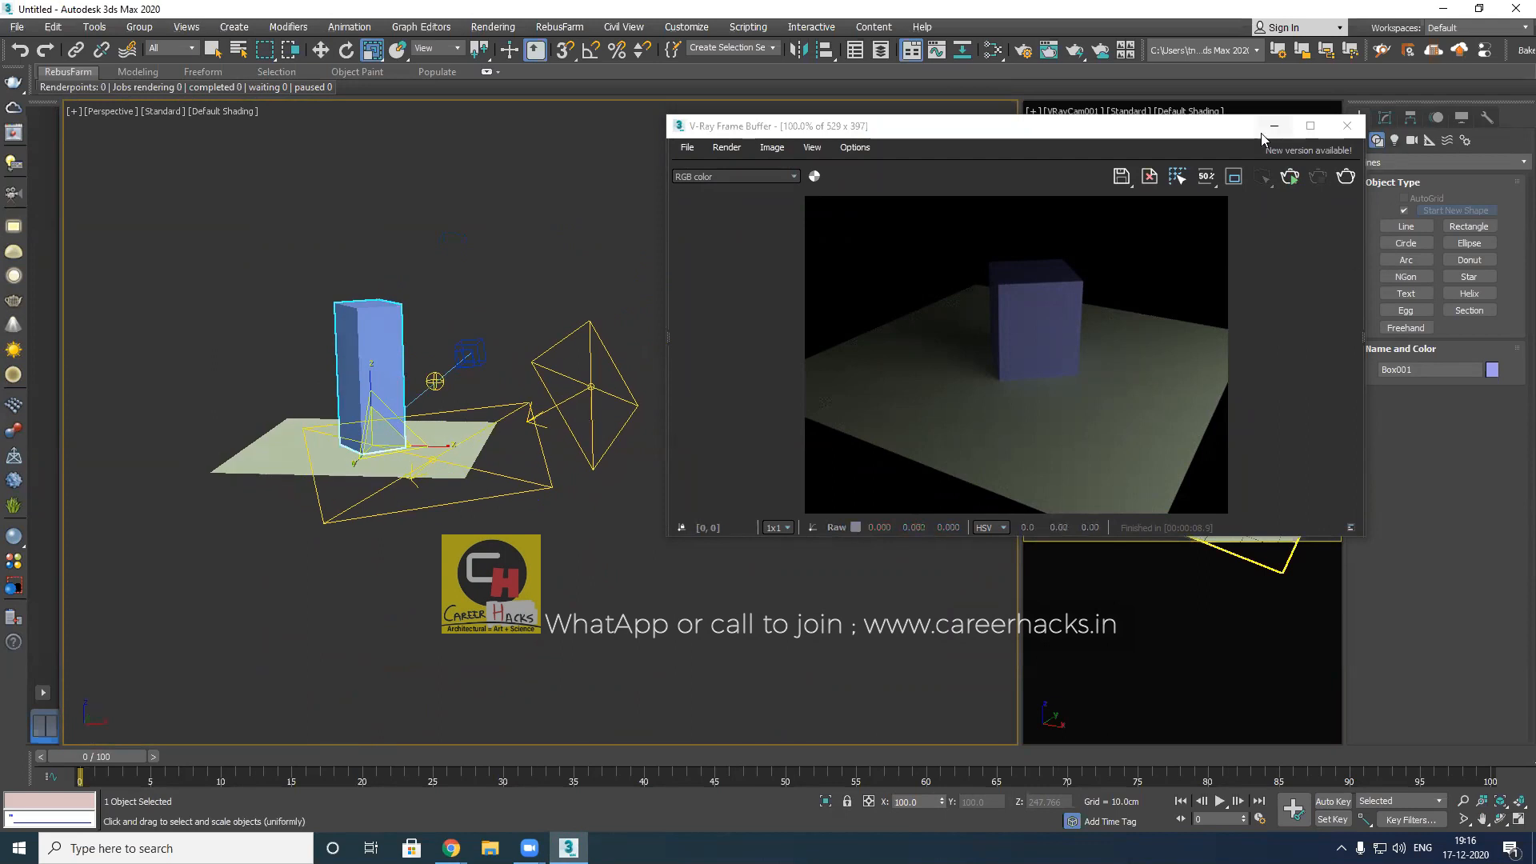
left_click_drag(1198, 132, 1089, 107)
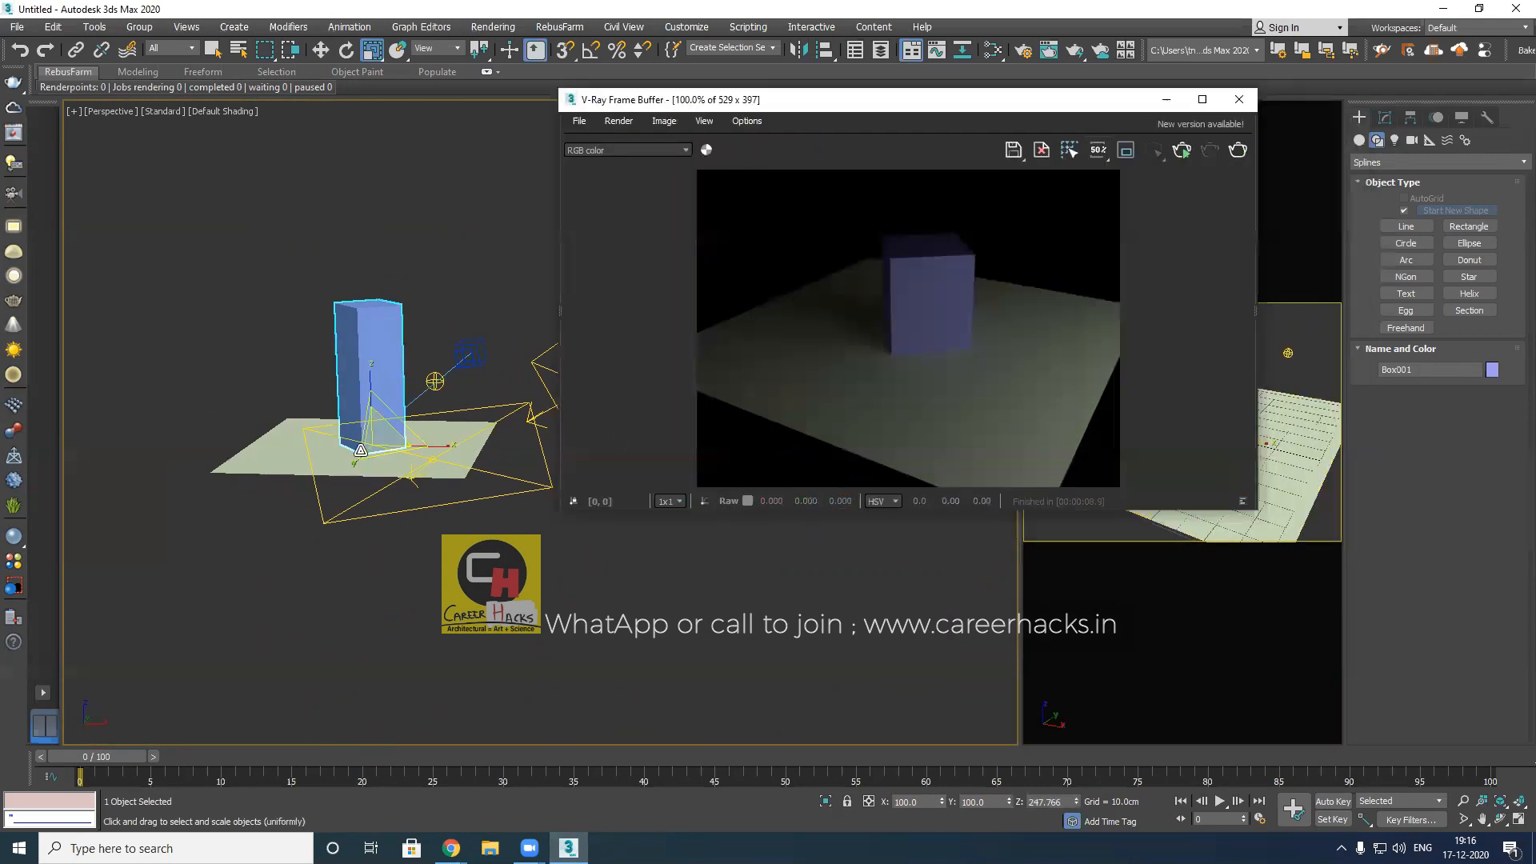
left_click_drag(379, 428, 380, 452)
left_click_drag(371, 376, 393, 455)
key("w")
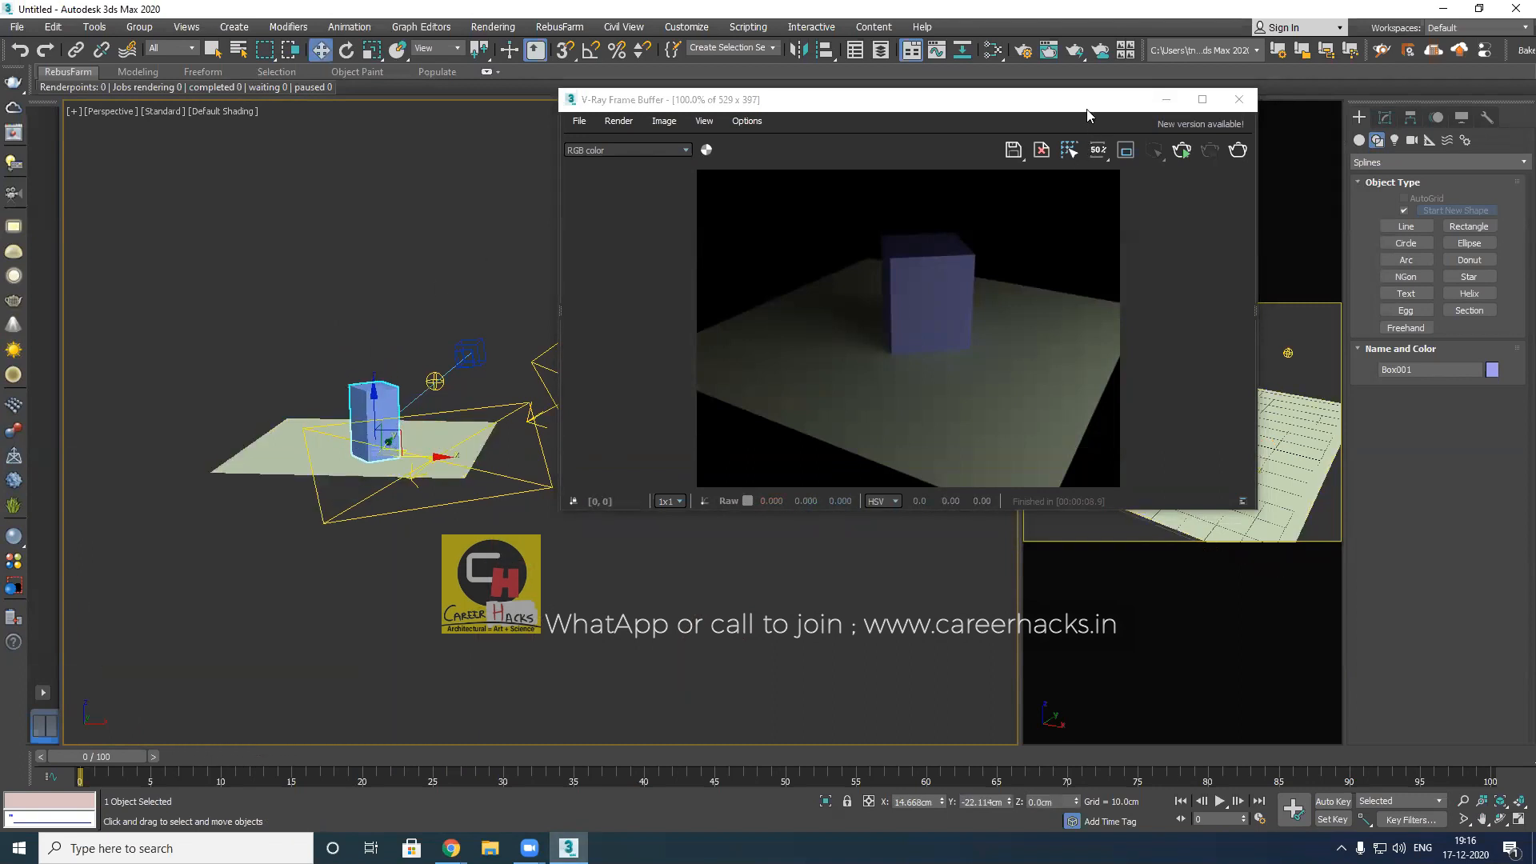
left_click_drag(1081, 111, 1206, 143)
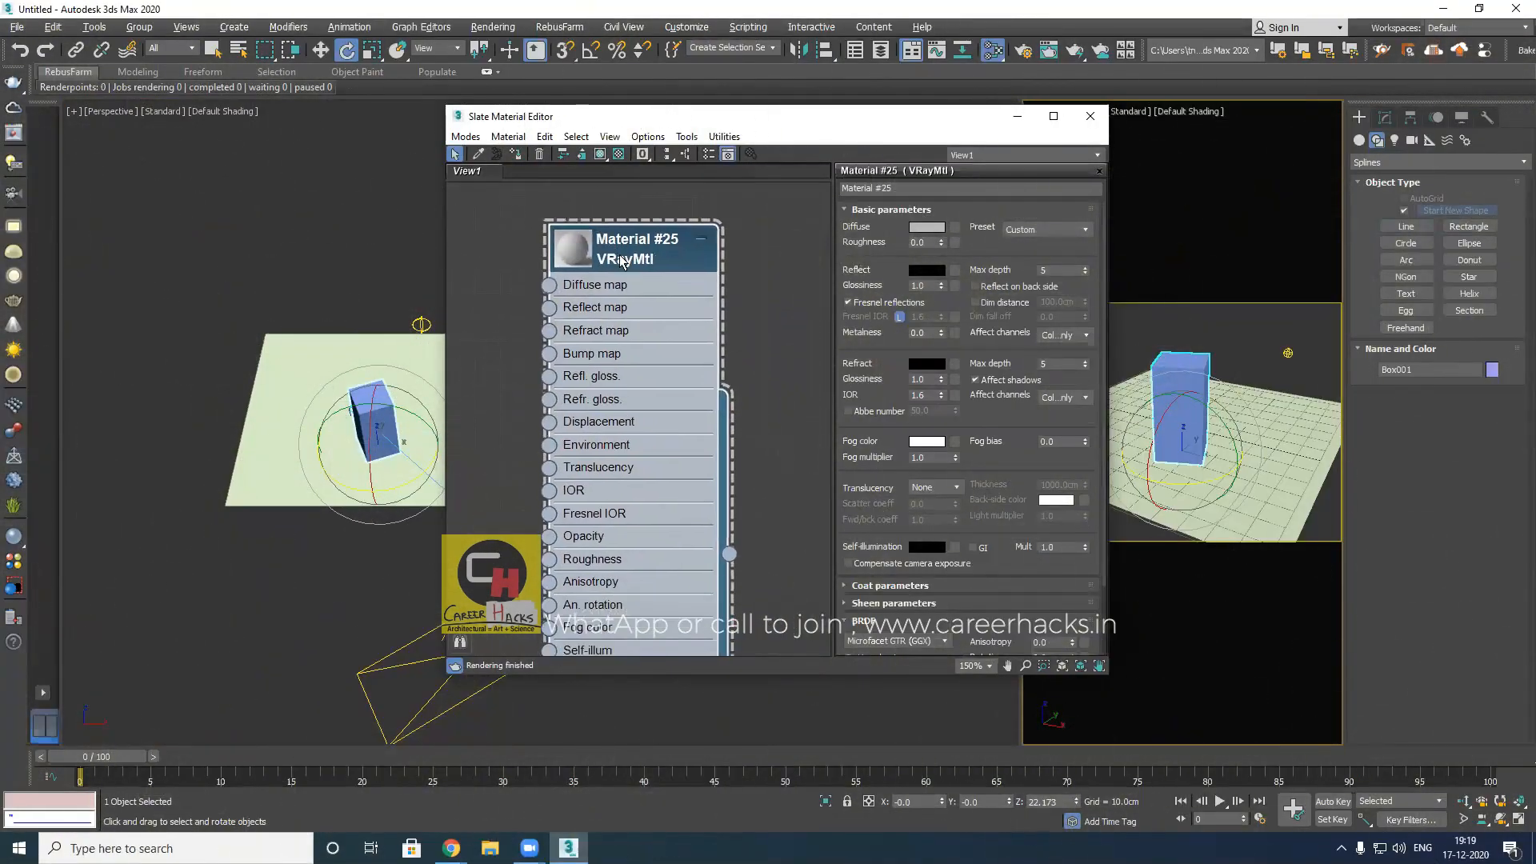
Rename the VRayMtl material Material #25 as Hero
left_click_drag(936, 191, 813, 190)
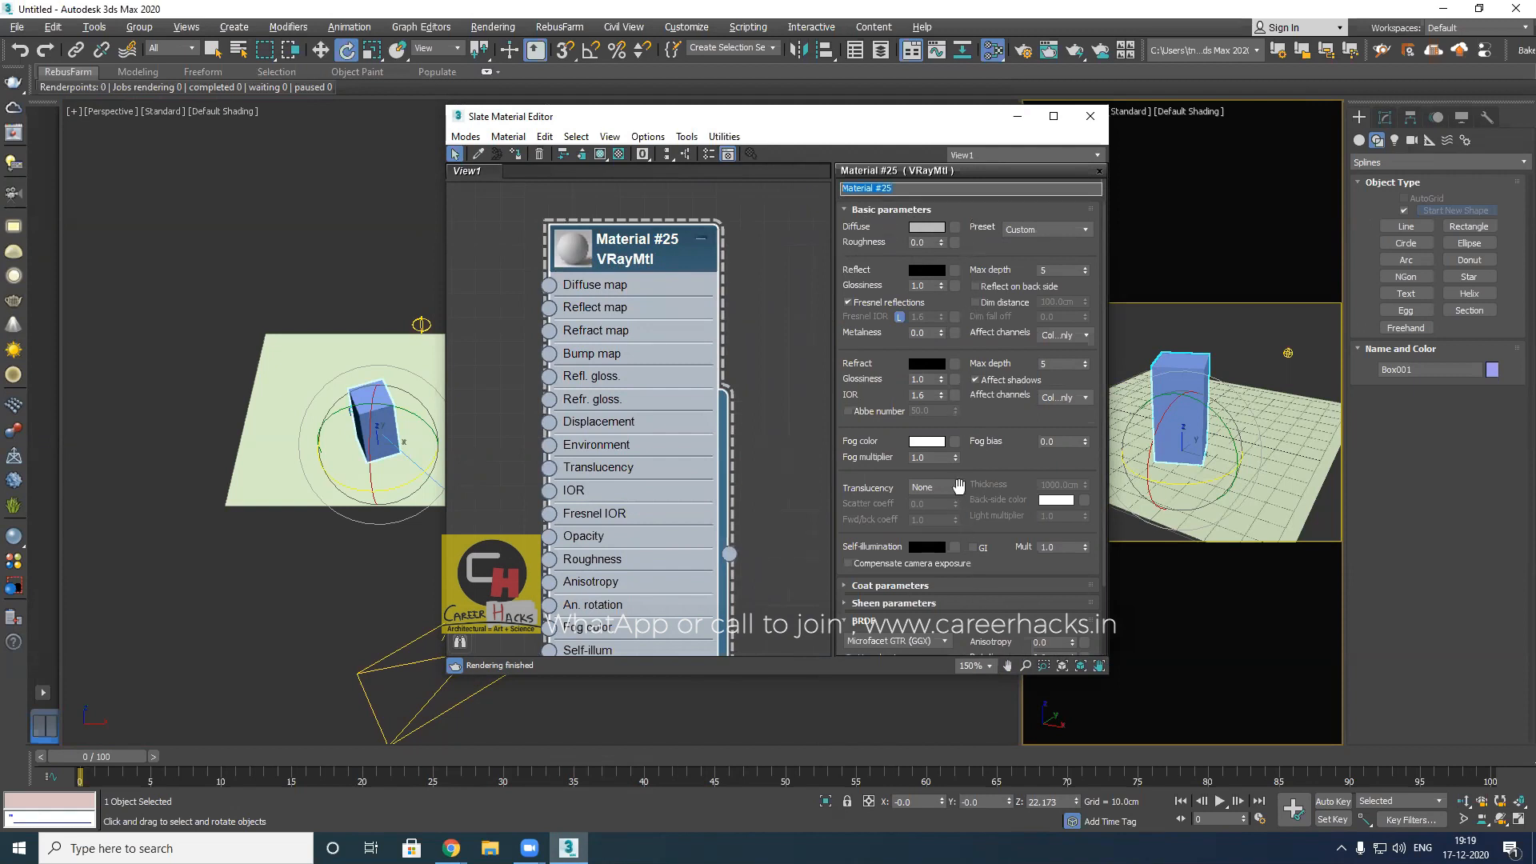
left_click(940, 189)
type("Hero")
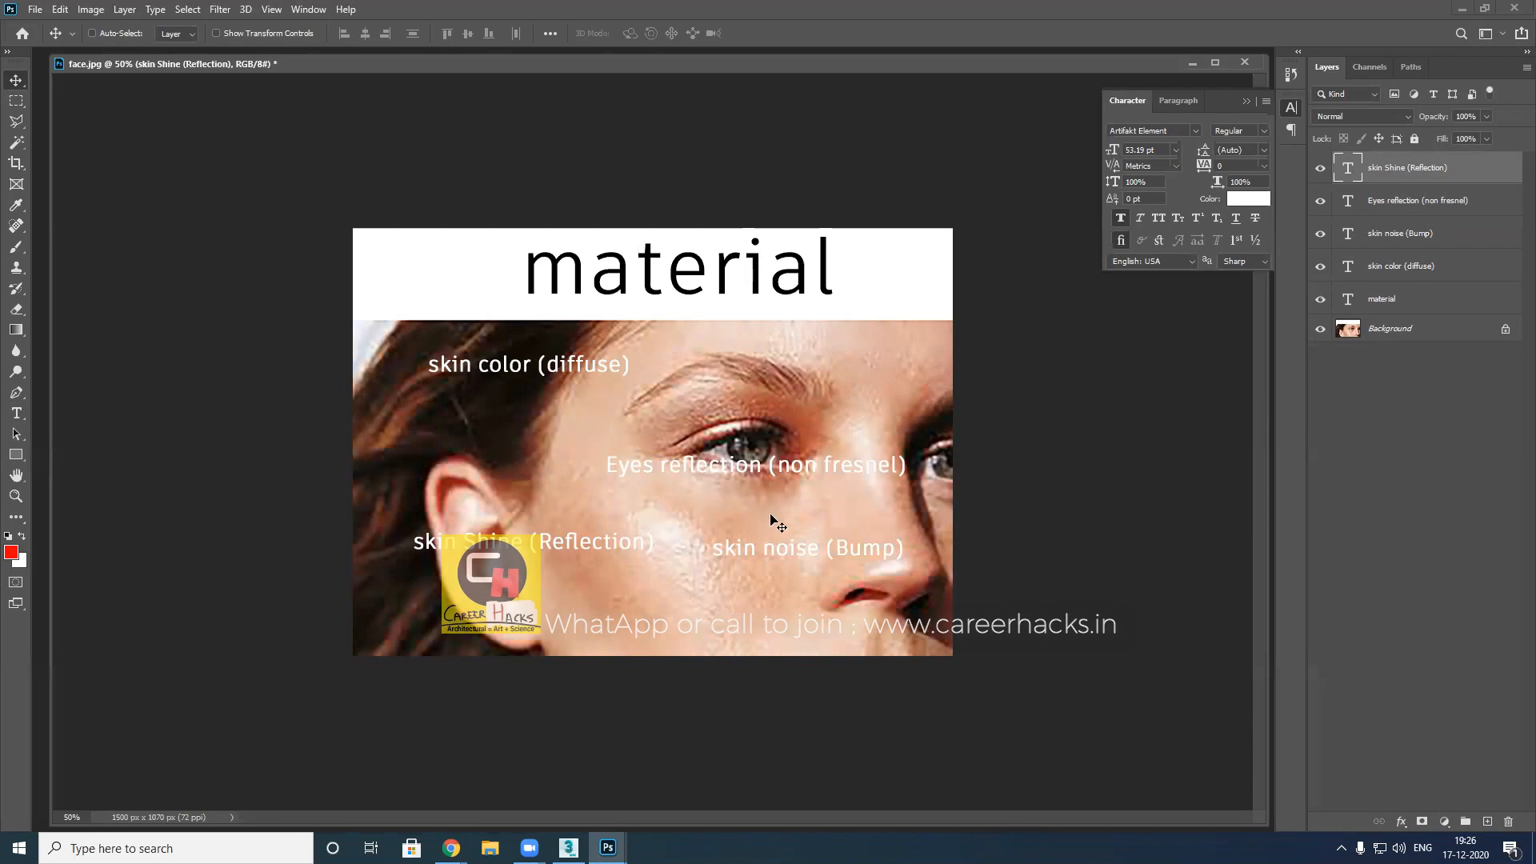
Switch to Photoshop to review the labelled face image, and examine the refraction ray diagram in the browser's image results
left_click(557, 284, "ctrl")
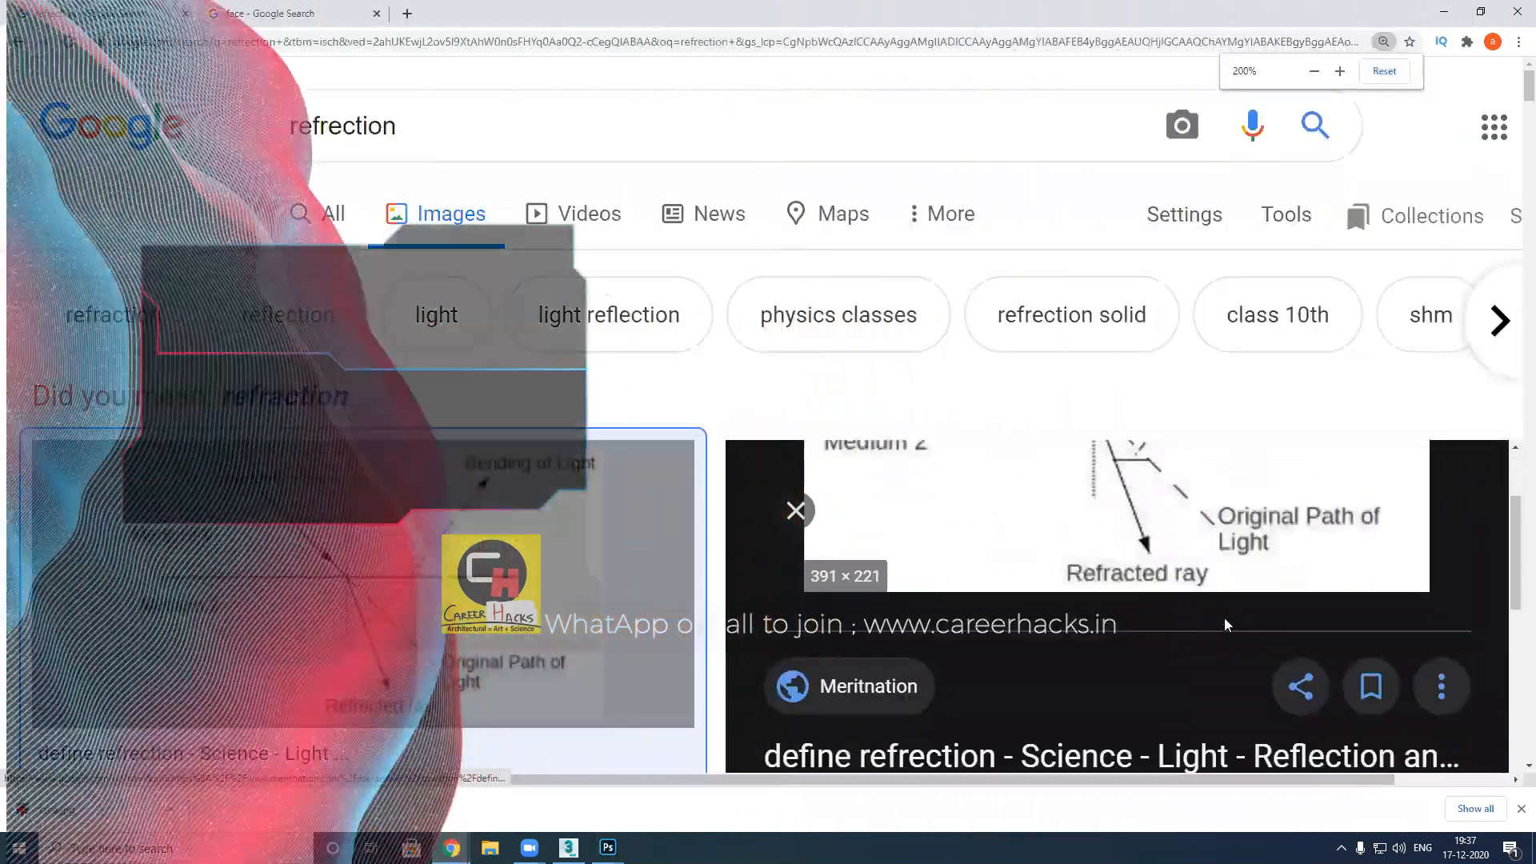
scroll(1224, 619, "up", 2)
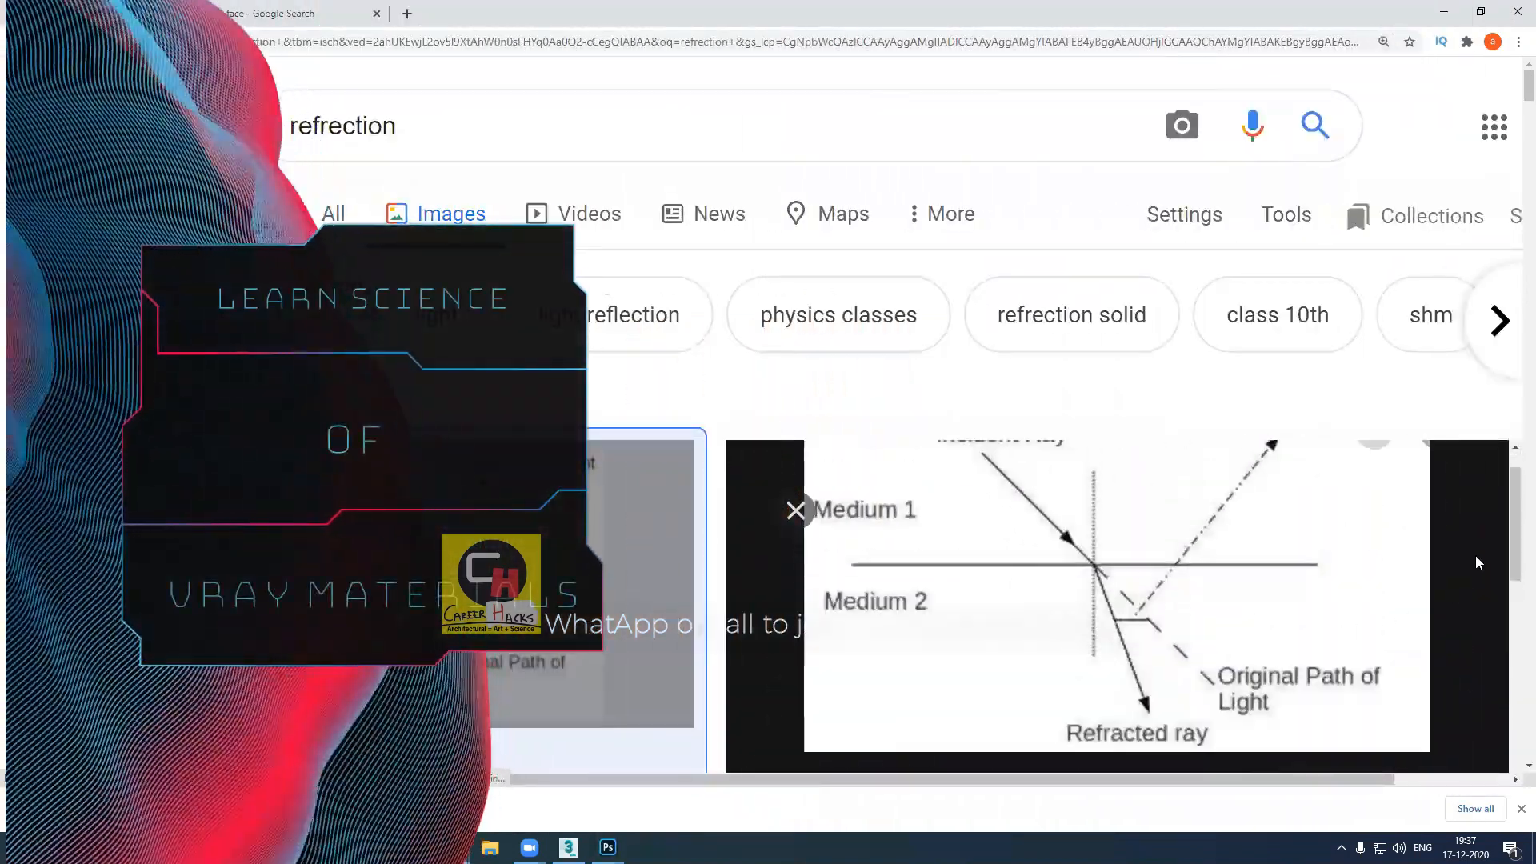
scroll(975, 644, "up", 1)
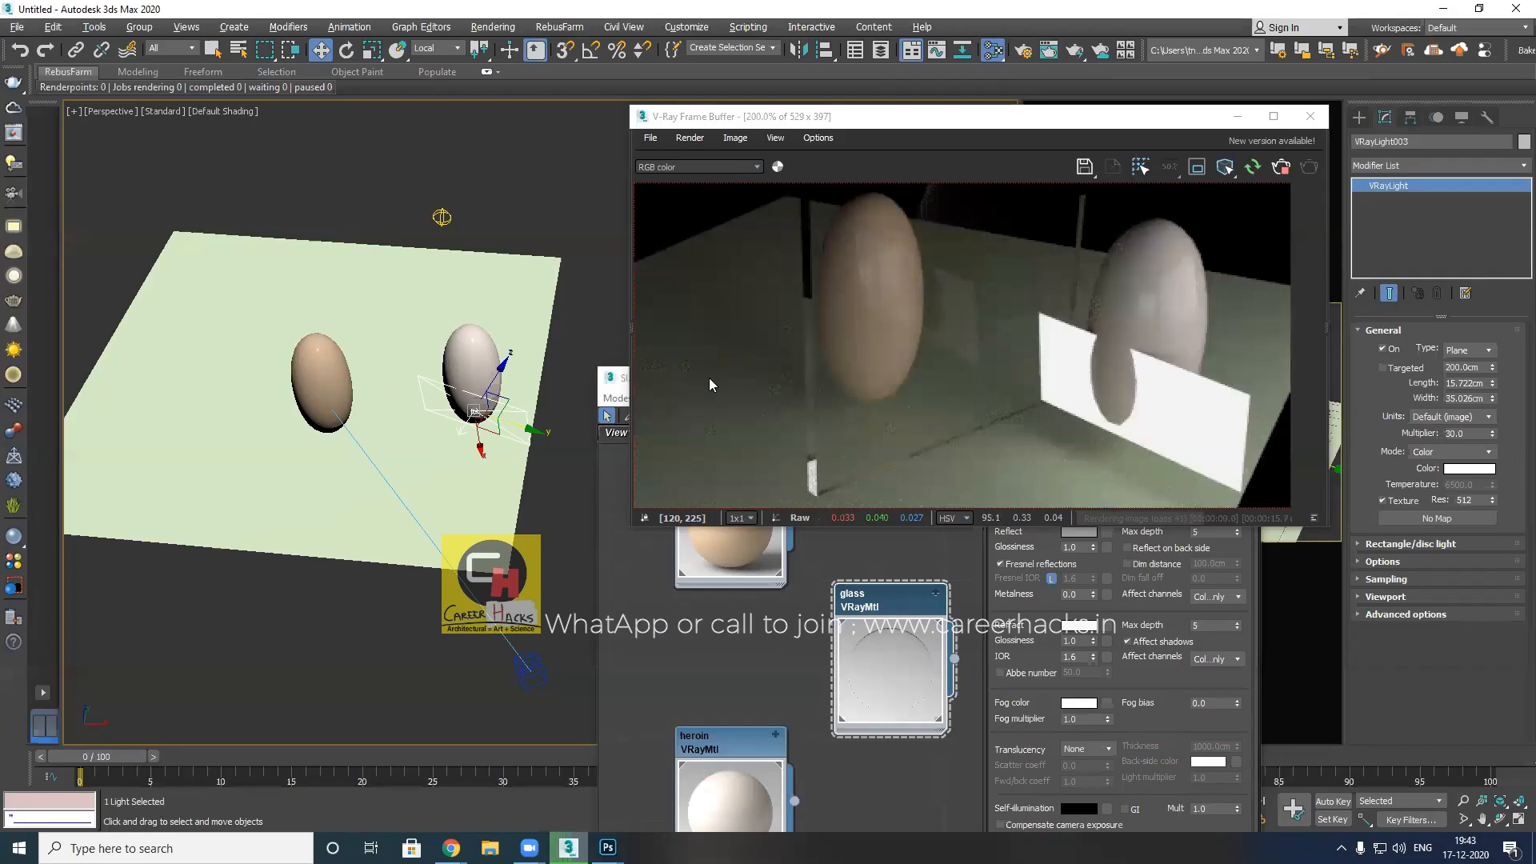
Bring up the Slate Material Editor and set the glass material's Refract colour to black
key("m")
left_click_drag(1098, 377, 778, 415)
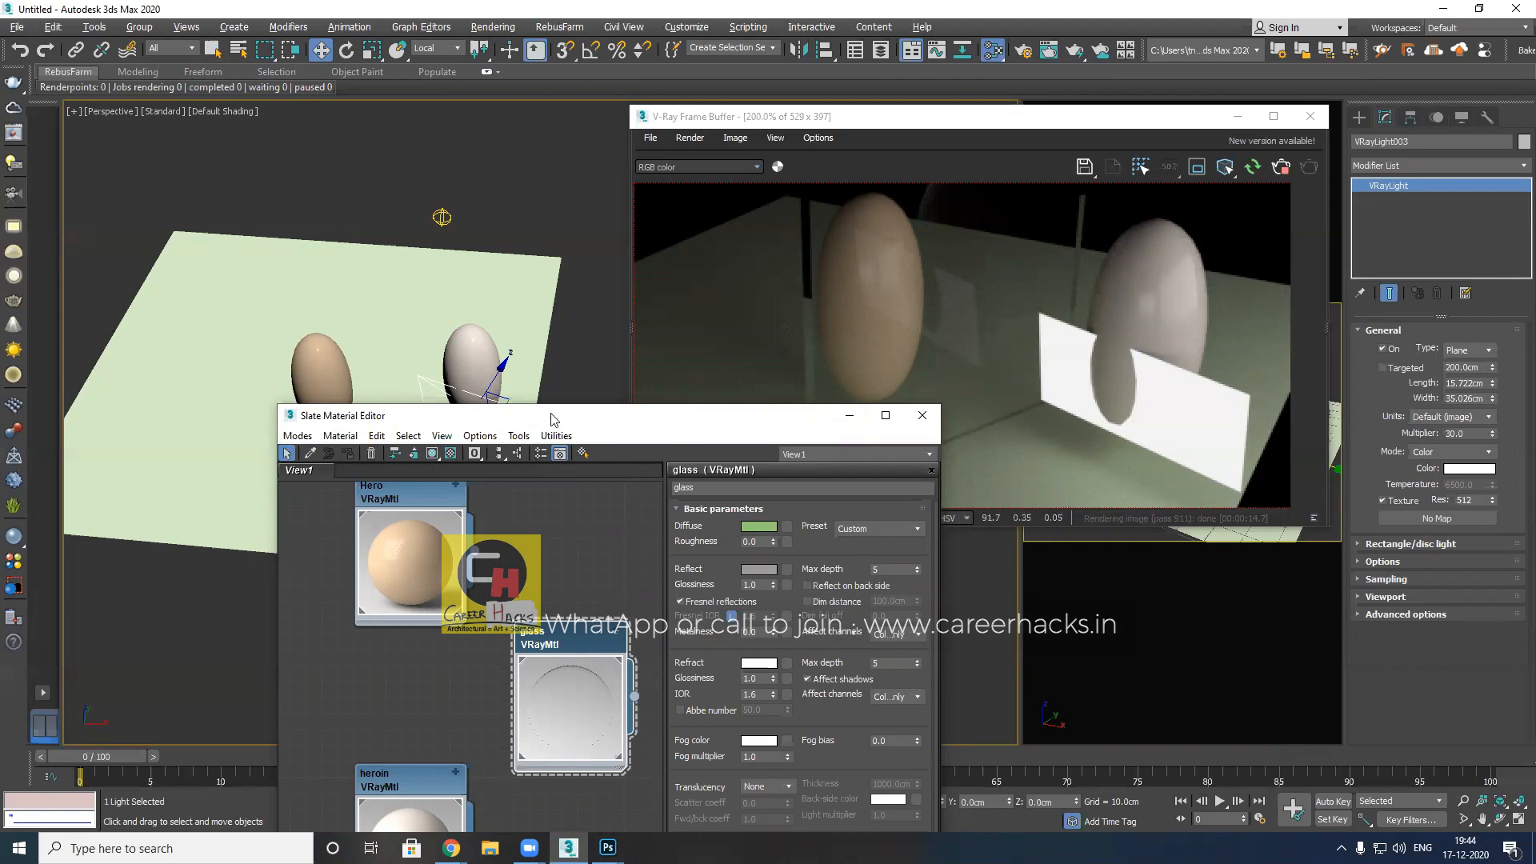
left_click_drag(746, 419, 730, 171)
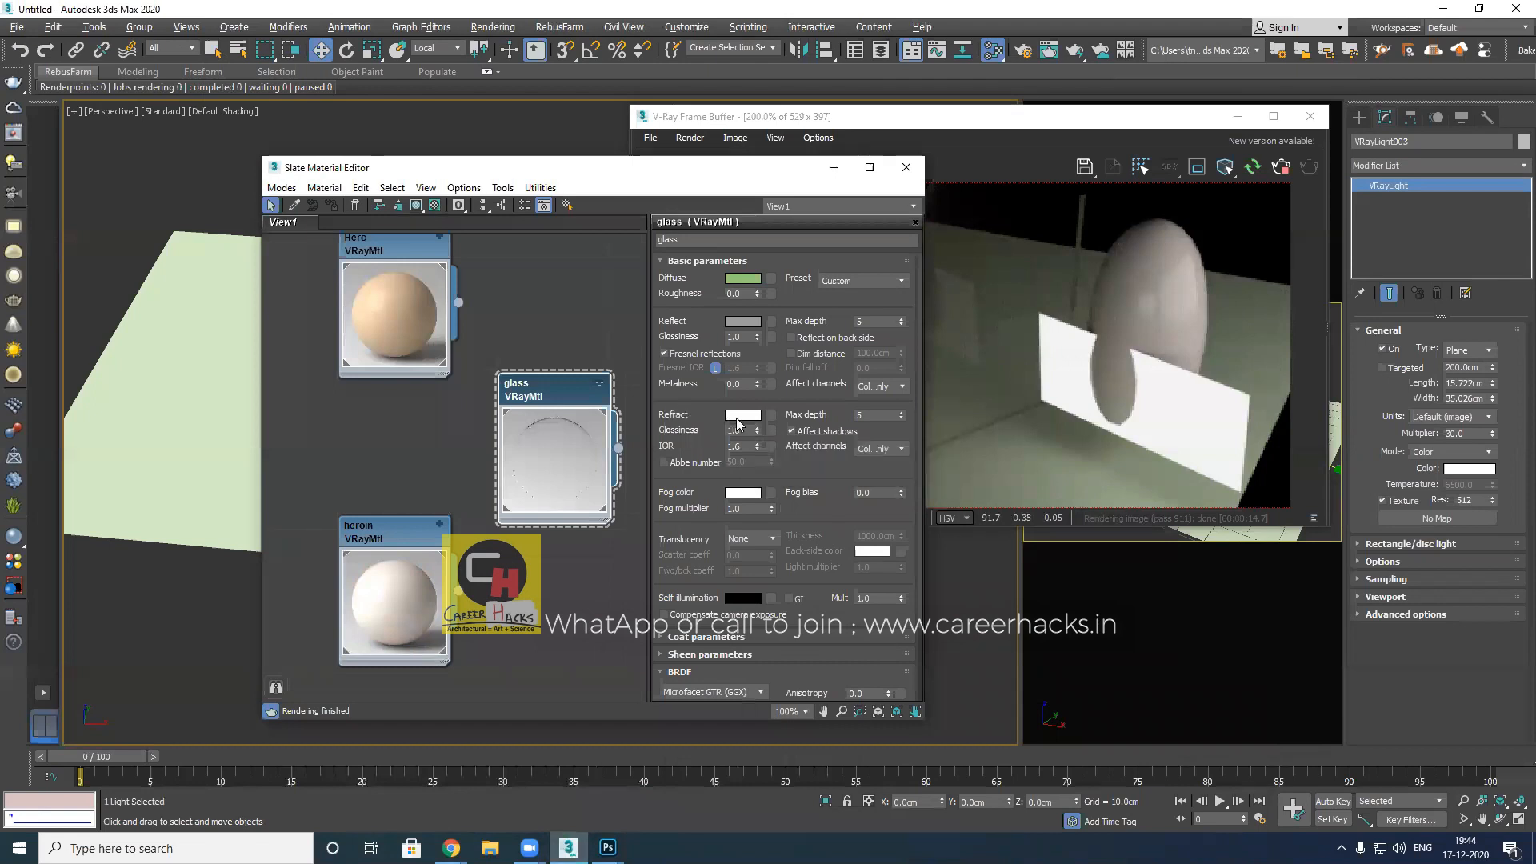
left_click(738, 418)
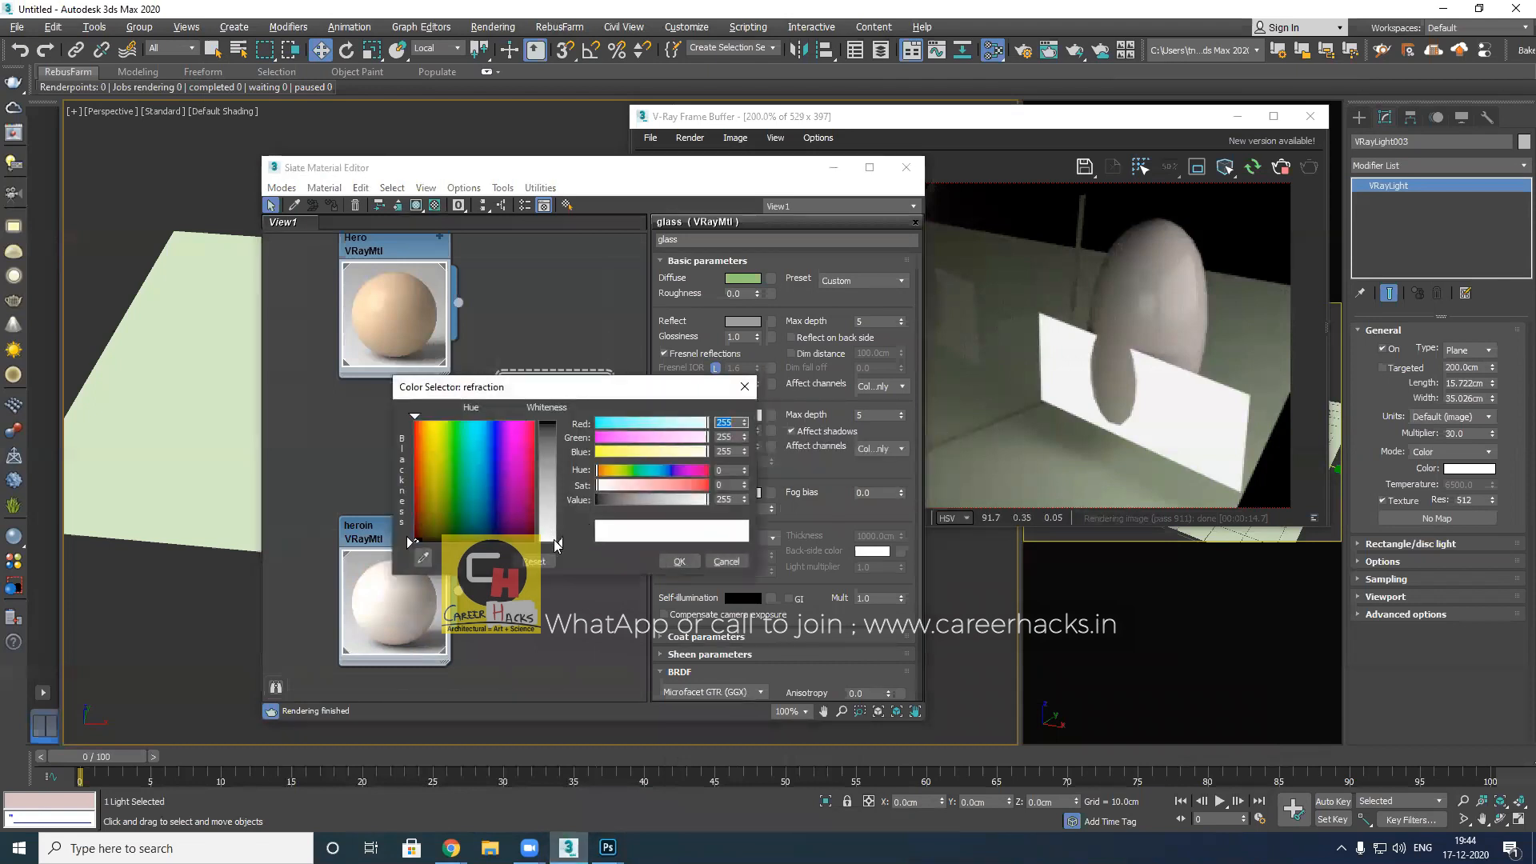
left_click_drag(557, 544, 560, 422)
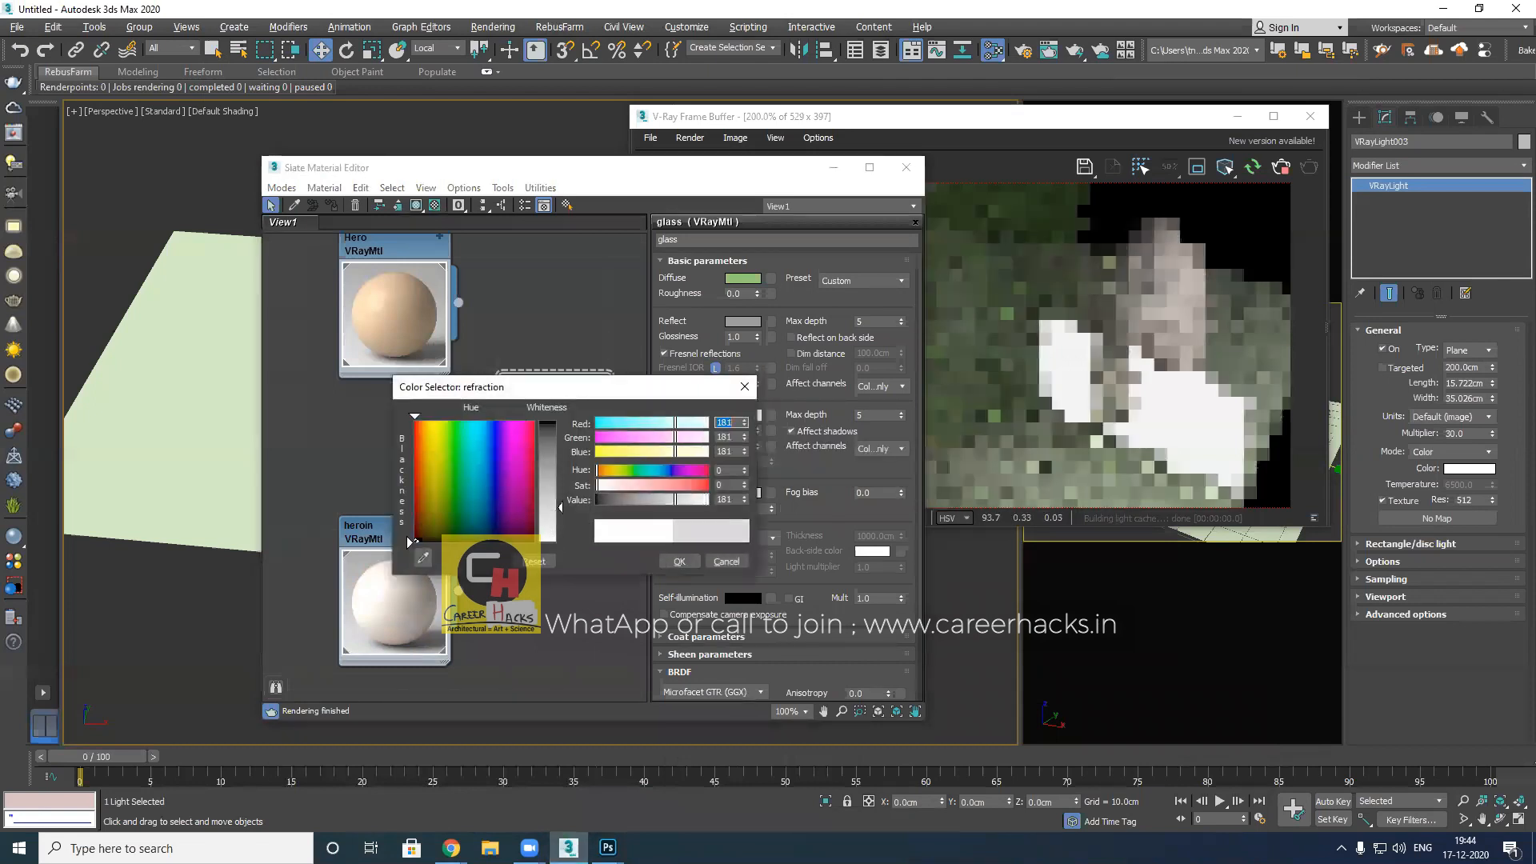
left_click(667, 568)
left_click_drag(680, 168, 520, 138)
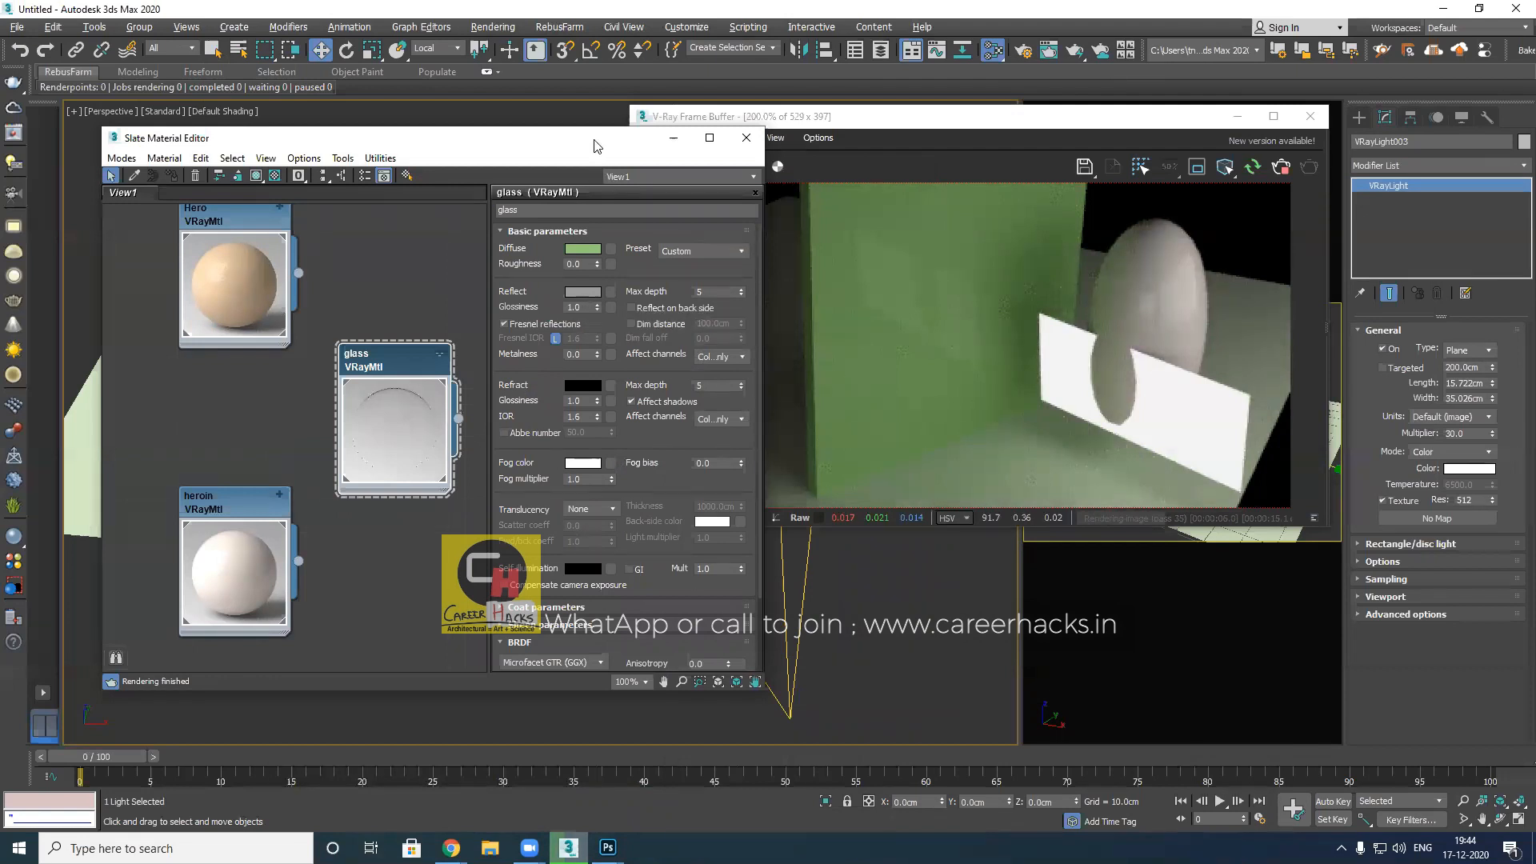
Delete the small plane light next to the white egg-shaped object in the perspective view
left_click_drag(596, 144, 553, 609)
left_click(541, 453)
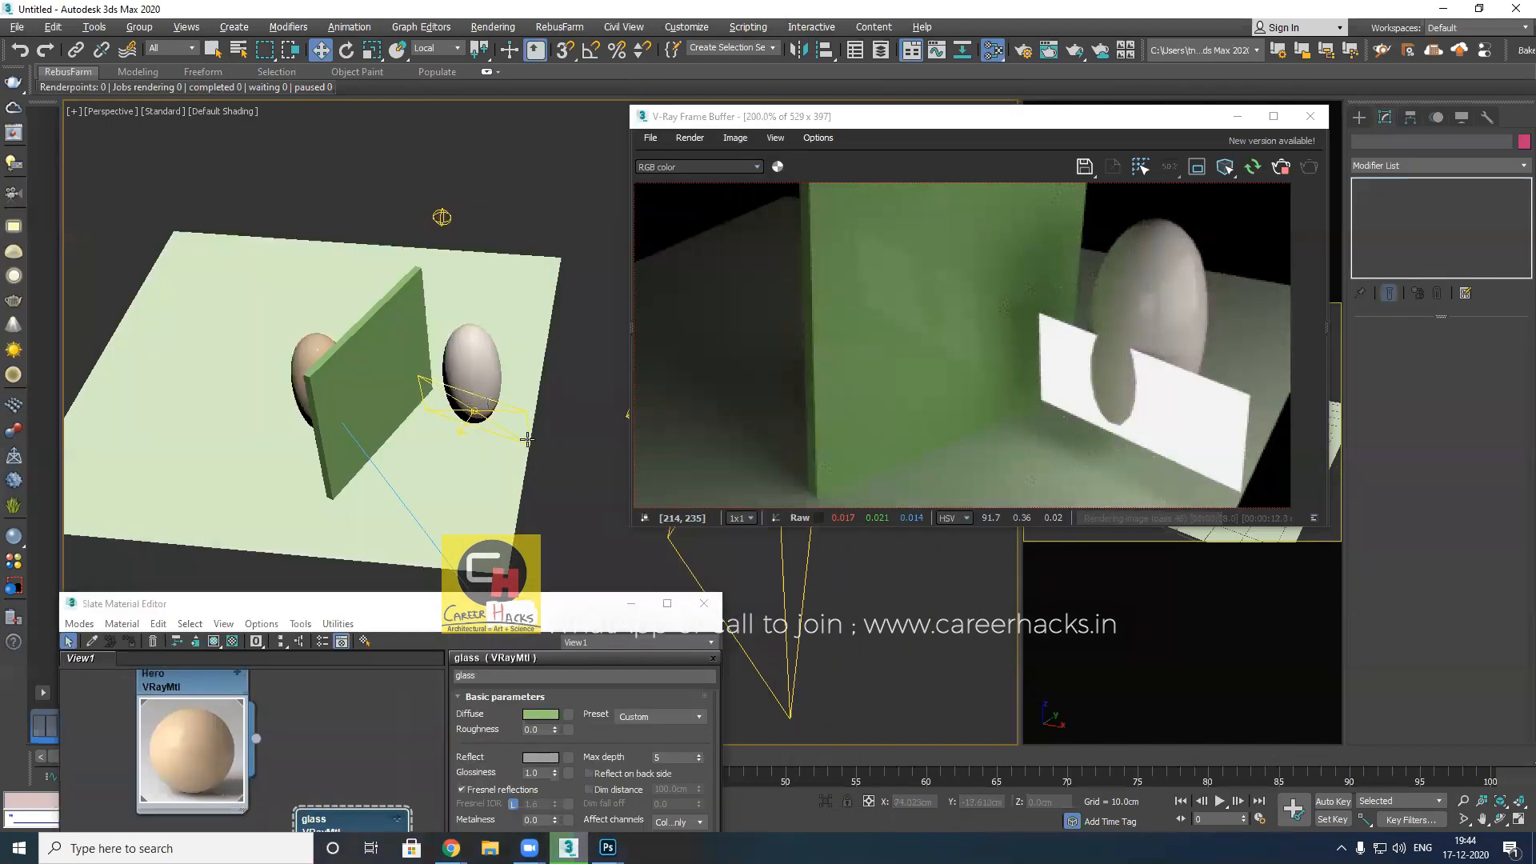
left_click(527, 438)
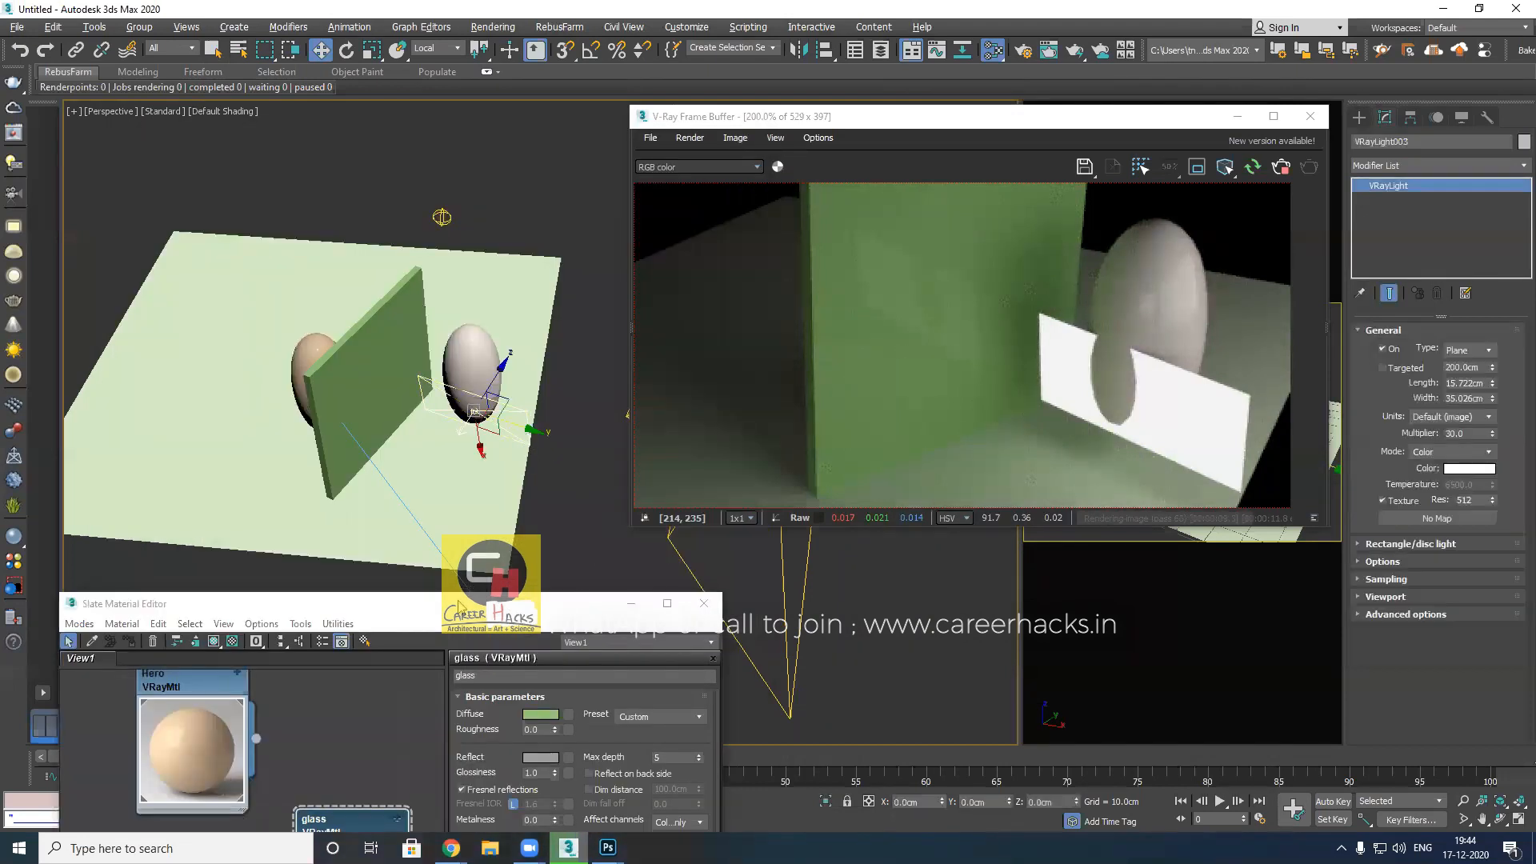
key("Delete")
Set the glass material's Reflect colour to white and inspect the green panel in the frame buffer render
left_click_drag(458, 602, 560, 183)
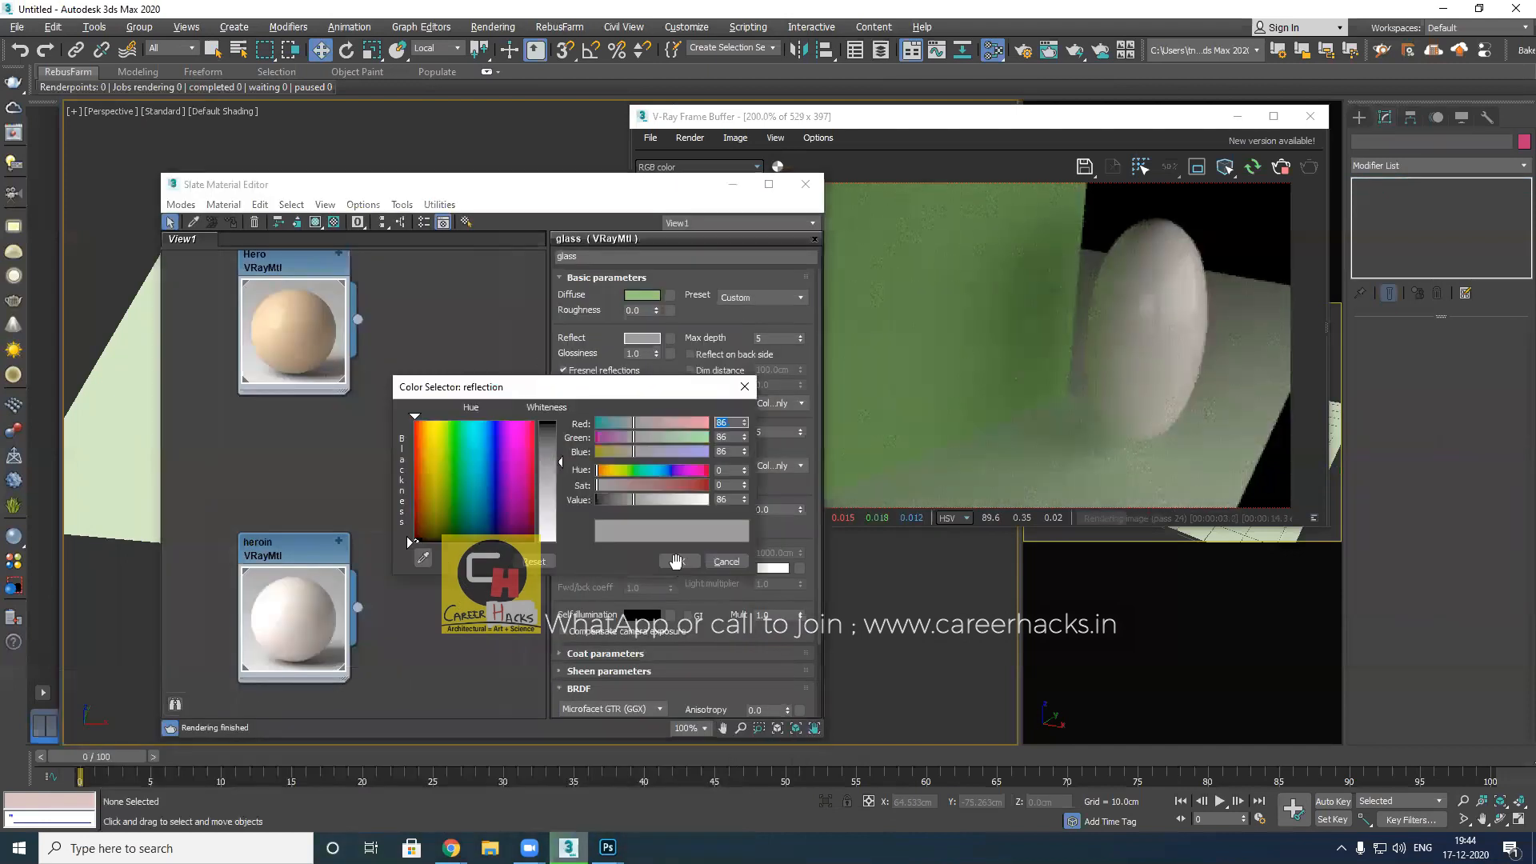
left_click(678, 562)
left_click_drag(645, 192, 518, 170)
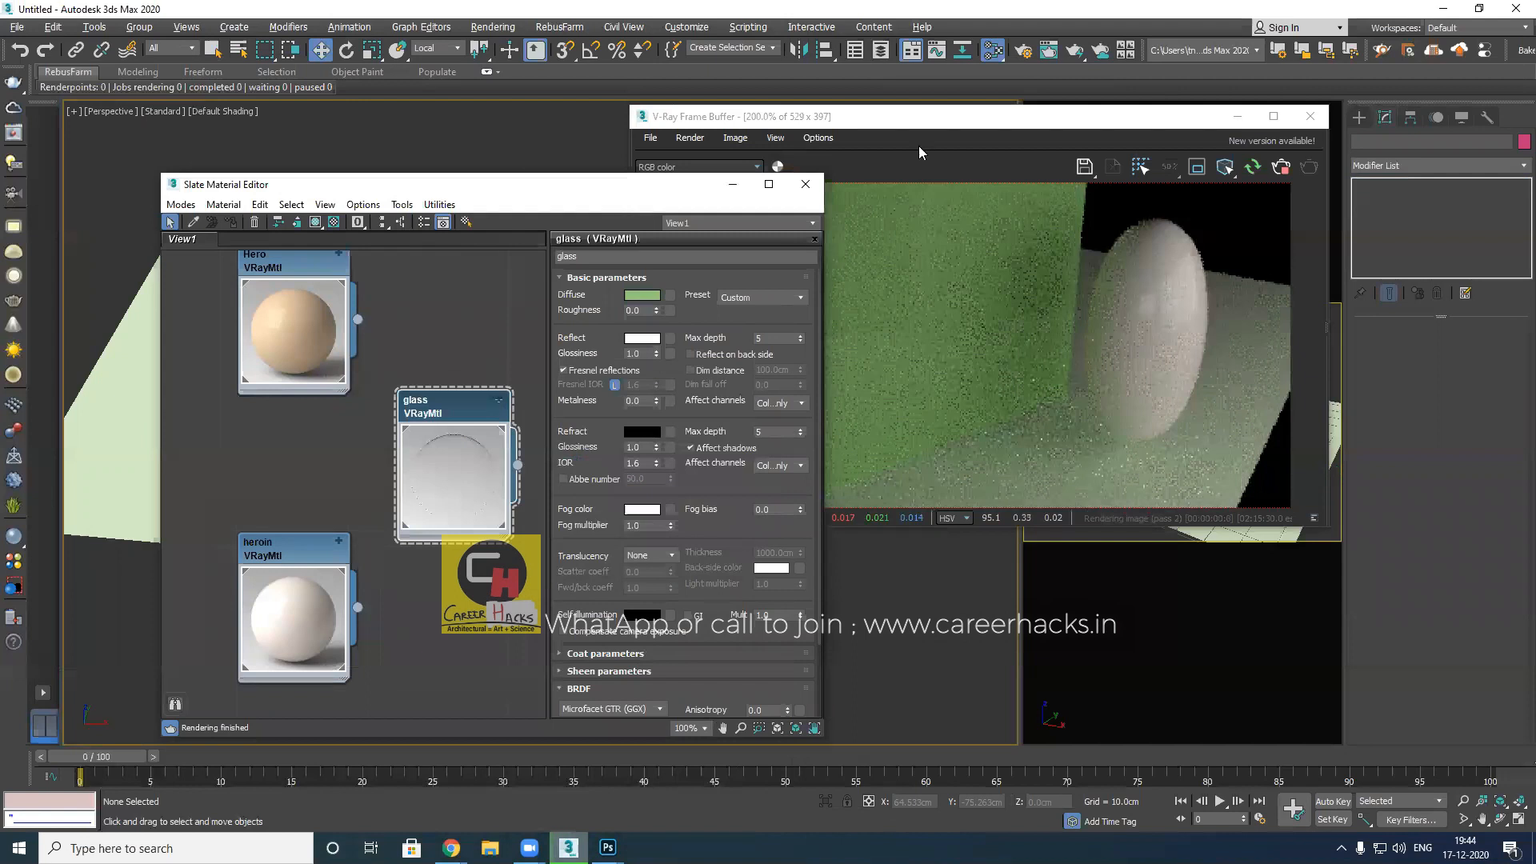
middle_click_drag(975, 372, 1012, 467)
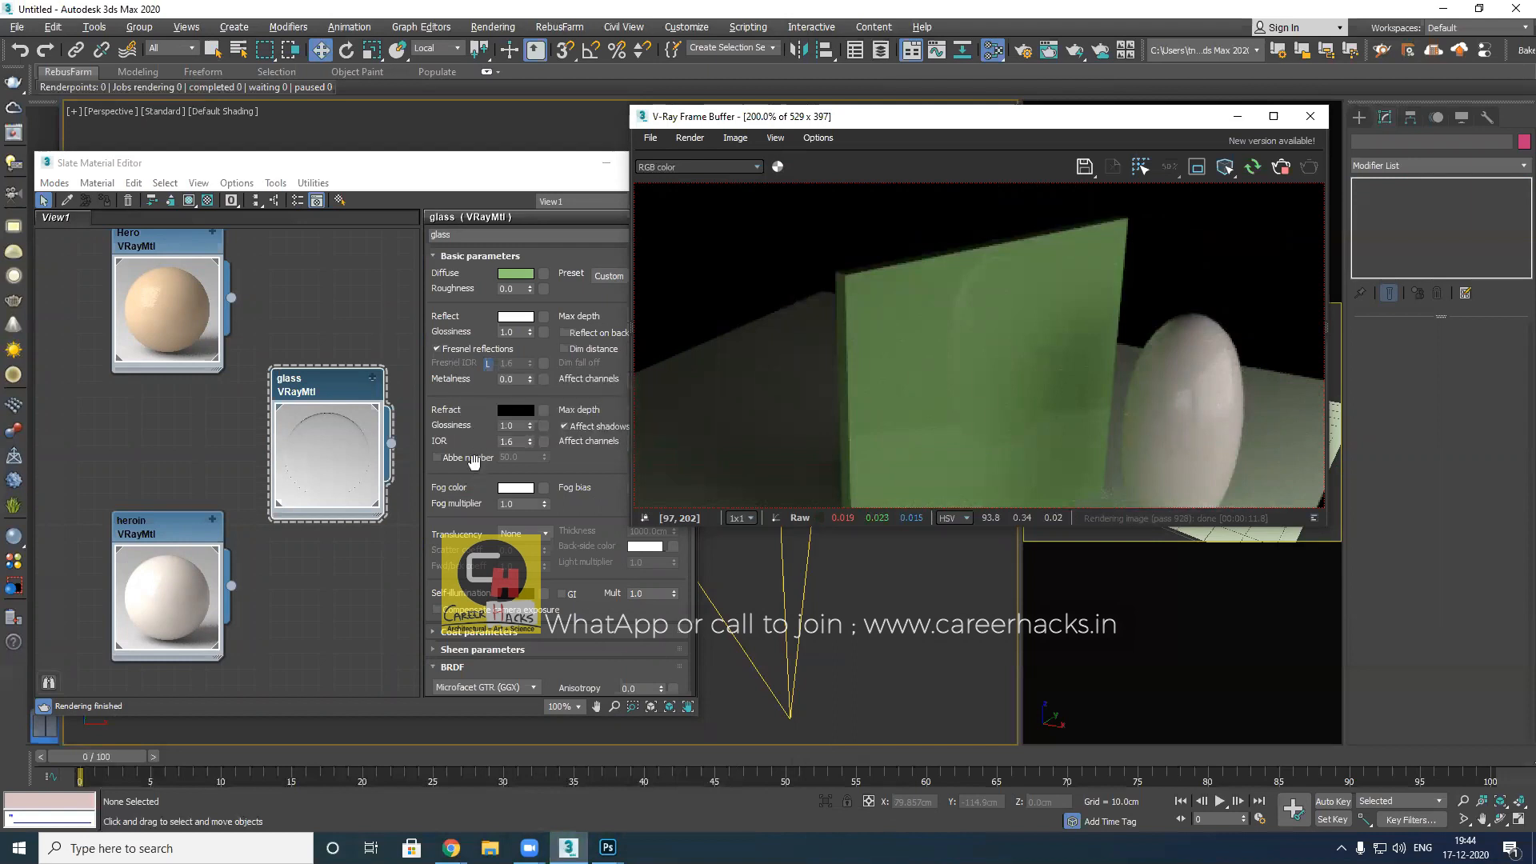
Turn off Fresnel reflections for the glass material and inspect the mirrored panel in the frame buffer render
left_click(451, 352)
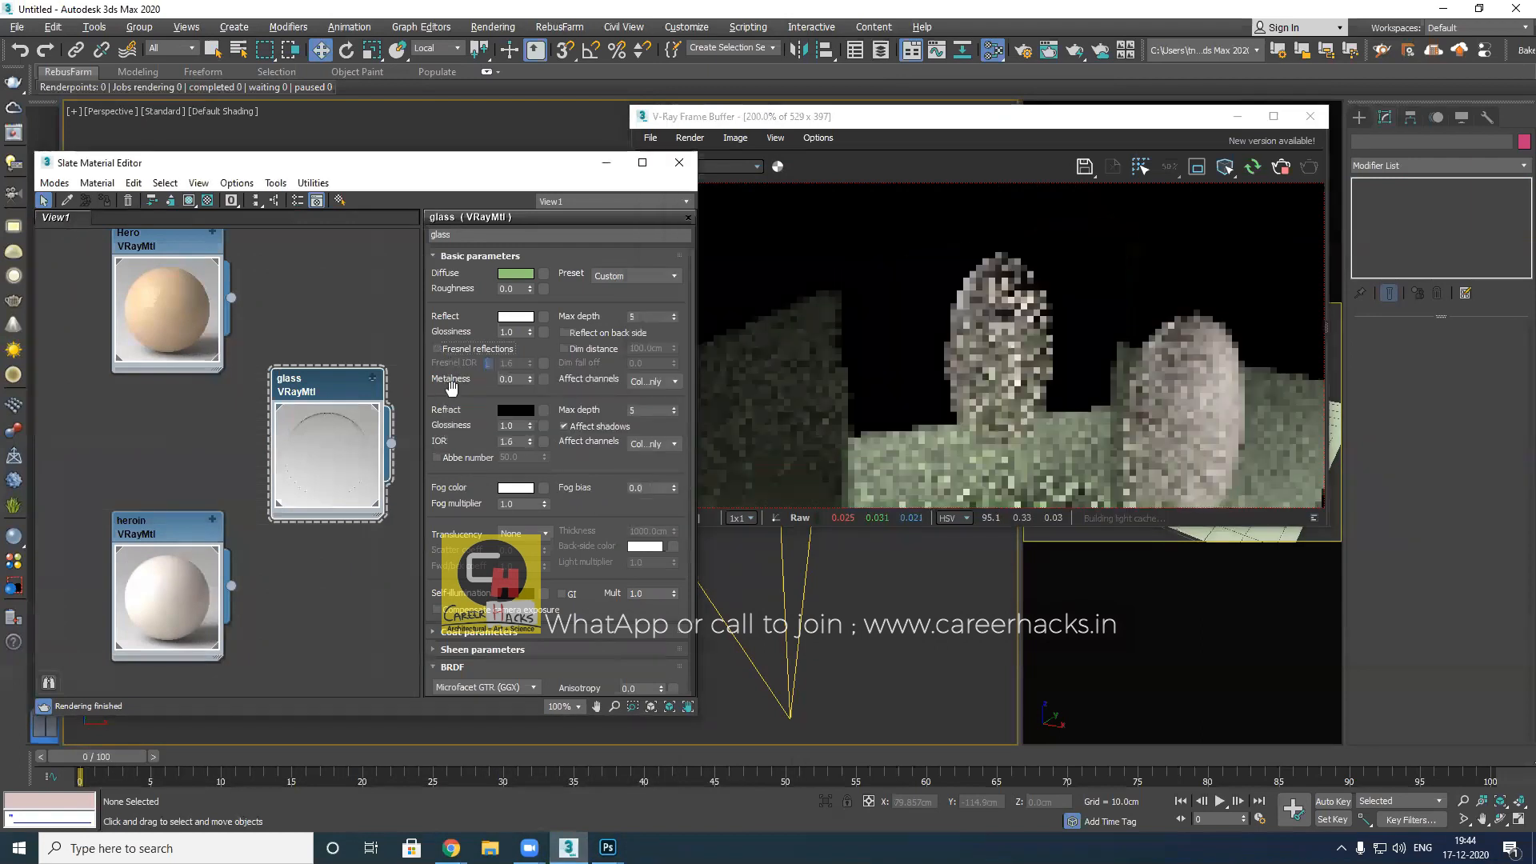
scroll(1020, 453, "down", 1)
left_click(1020, 432)
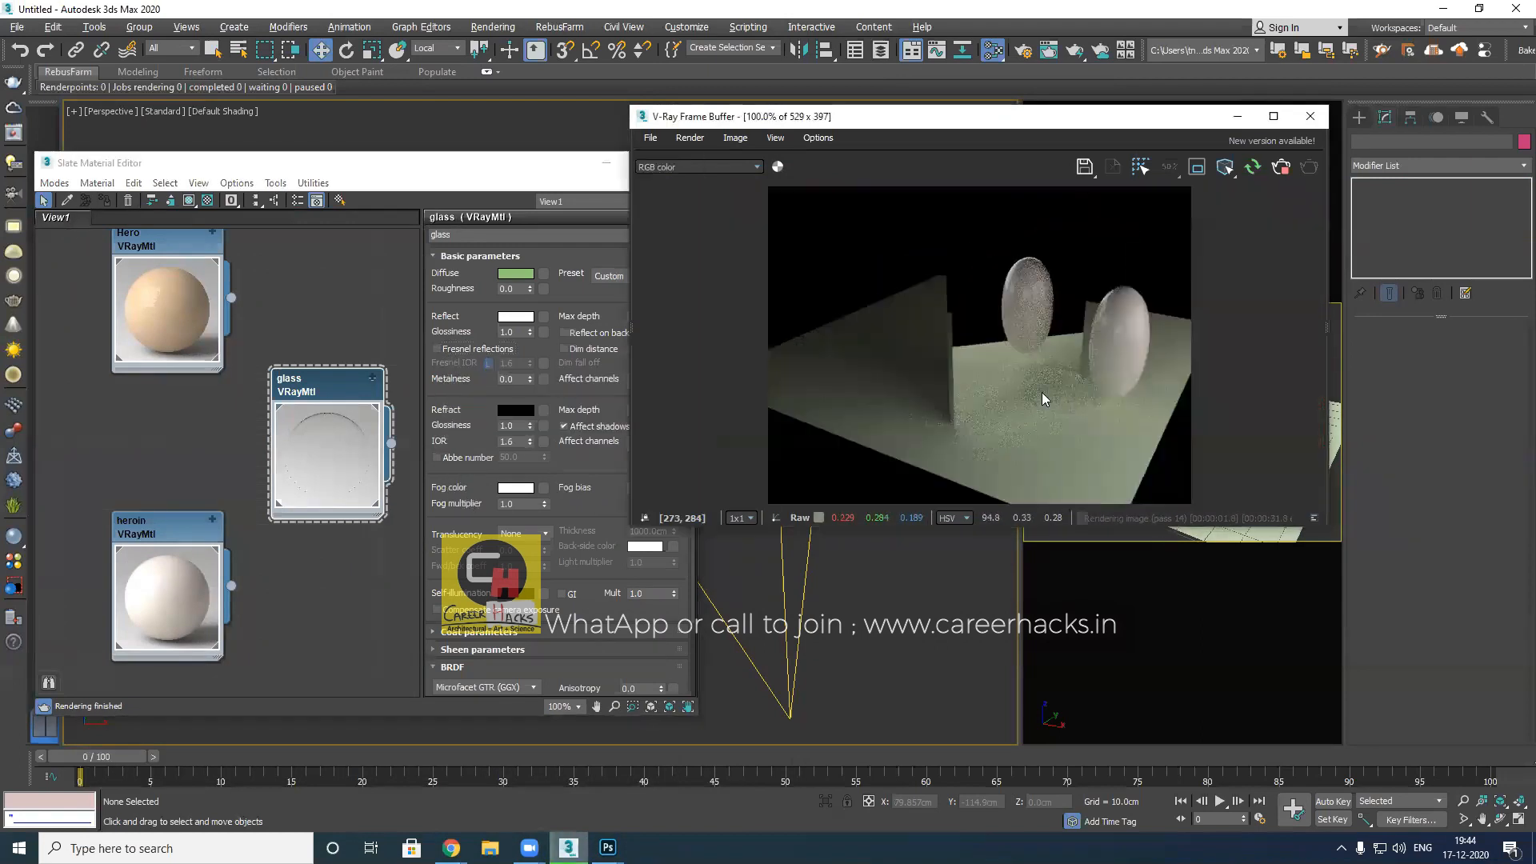
scroll(1053, 360, "up", 1)
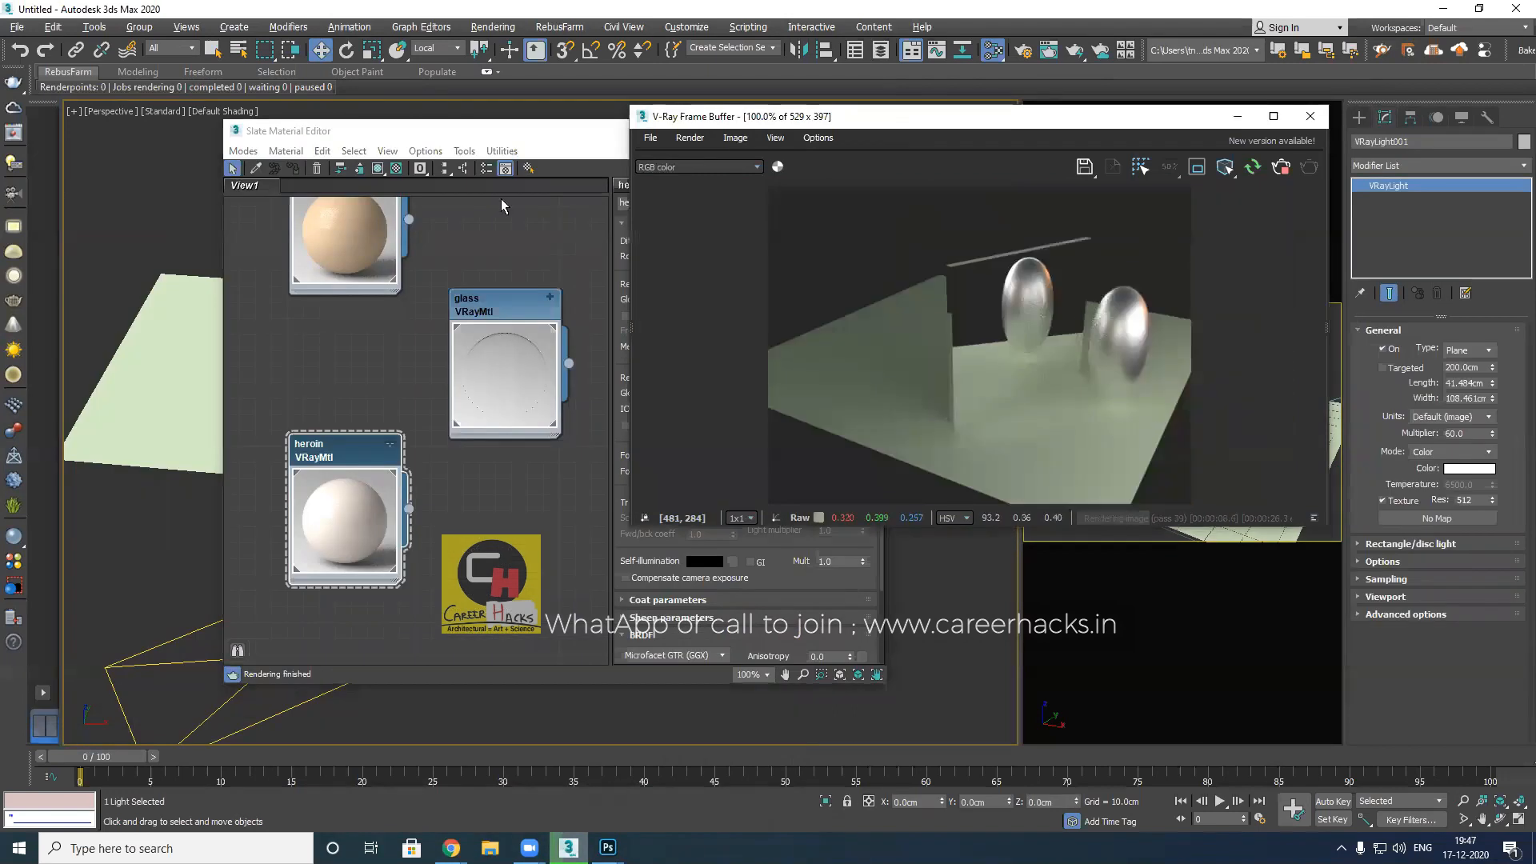
Clear the material editor away from the perspective view and lower the white egg-shaped object vertically onto the floor plane
left_click_drag(500, 134, 540, 524)
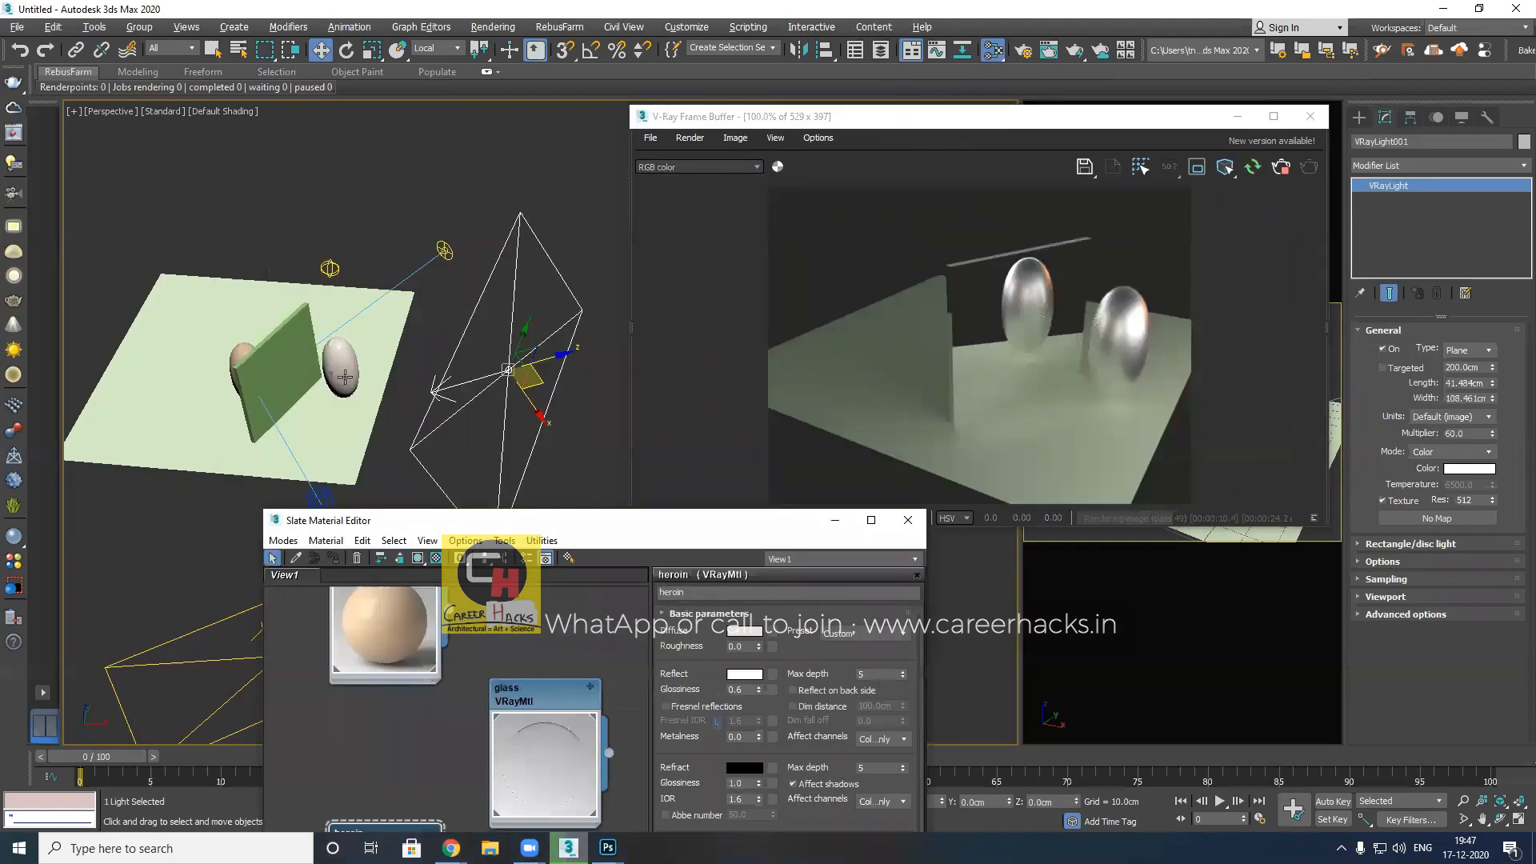
left_click(340, 360)
key("z")
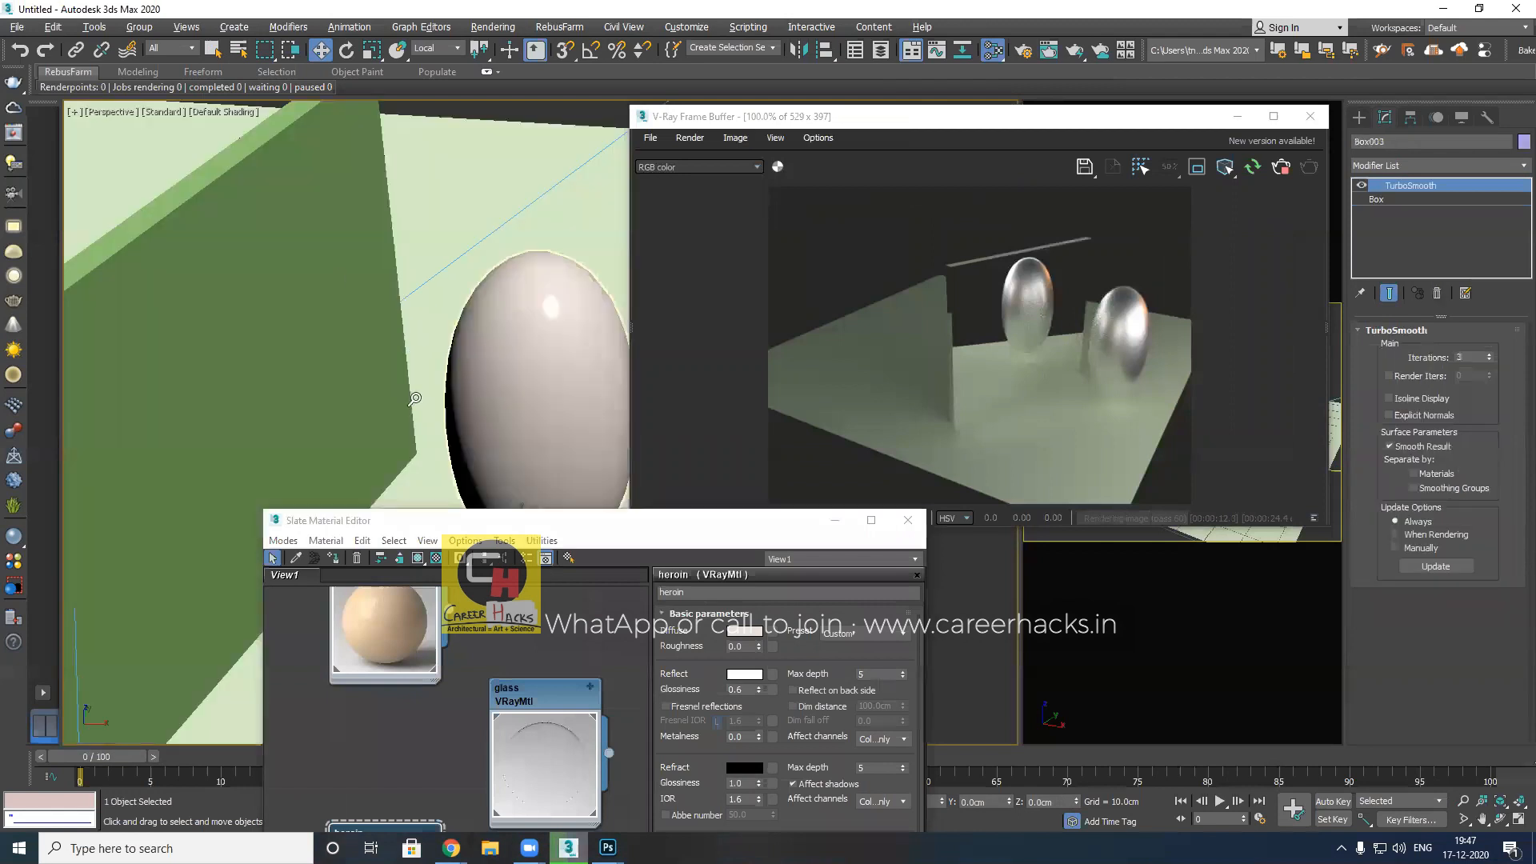
key("shift+z")
key("alt+z")
middle_click_drag(451, 347, 445, 318, "alt")
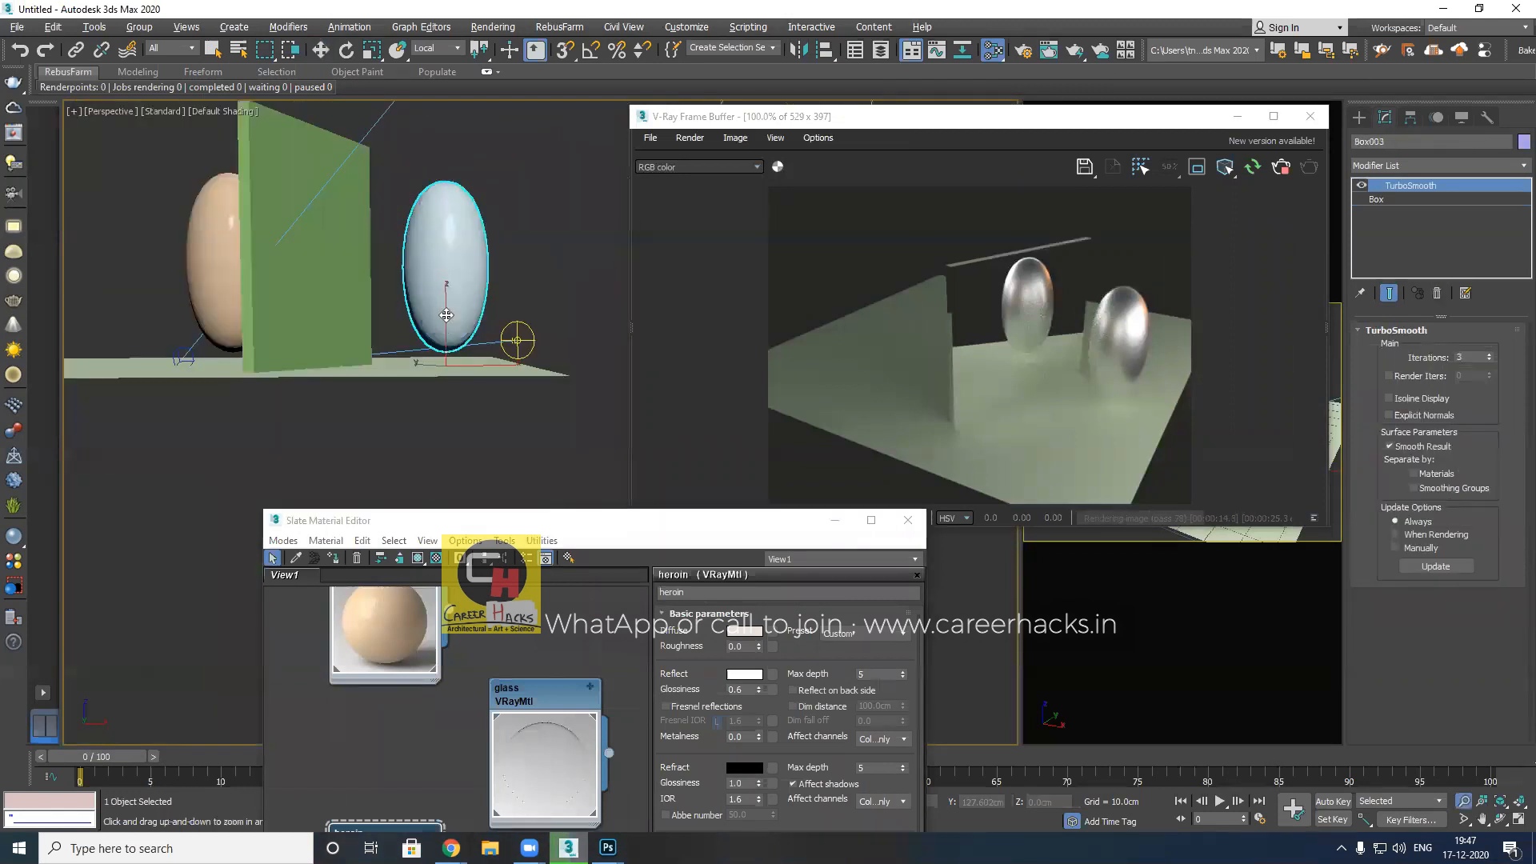
key("w")
left_click_drag(442, 323, 442, 348)
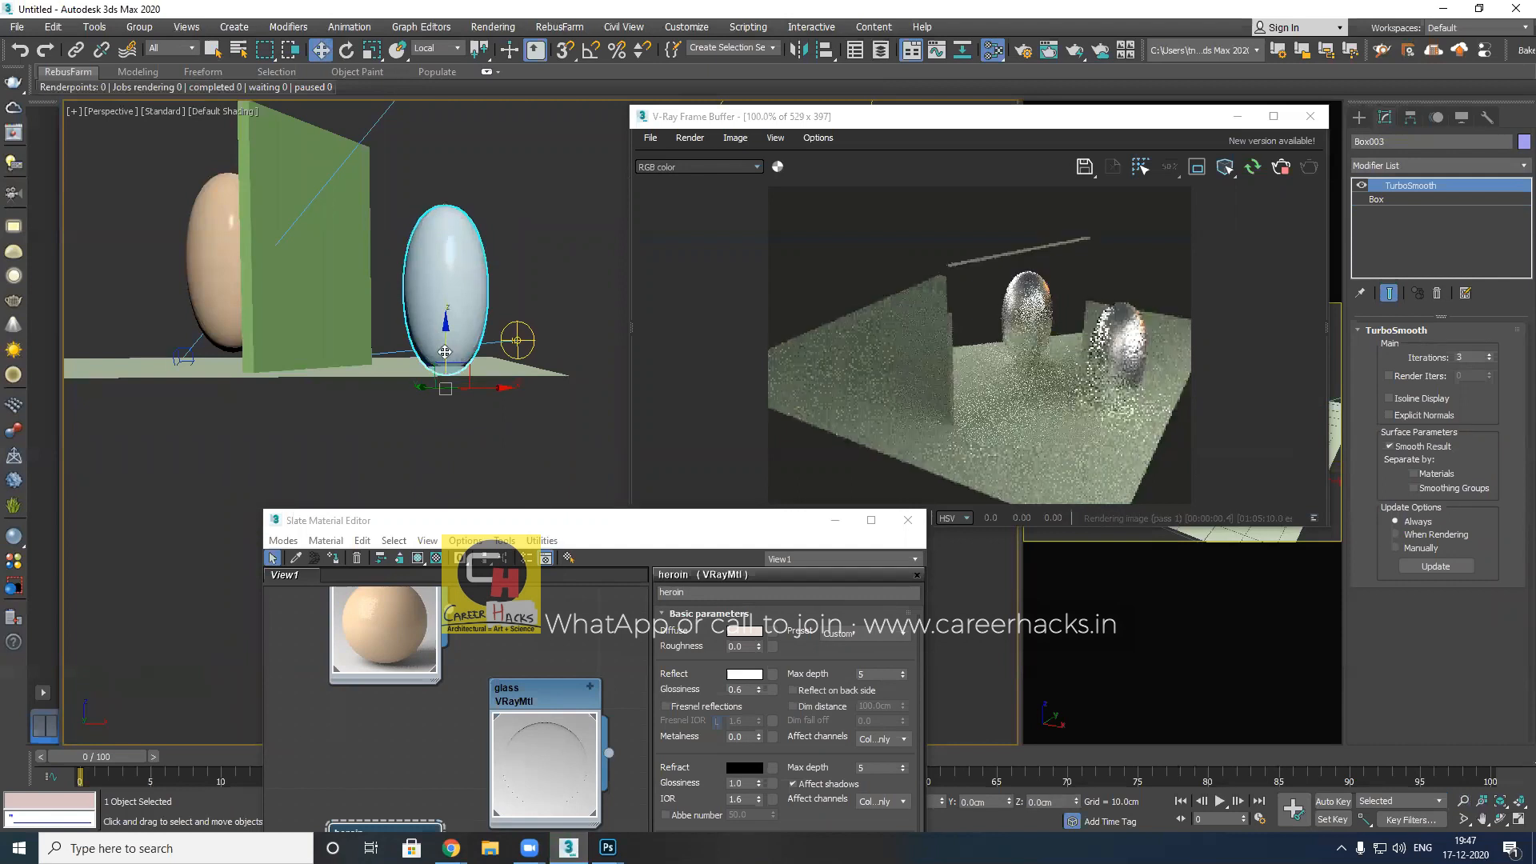
Try the heroin material's reflection glossiness at 1.0 and at 0.5, comparing the gold egg in the render
left_click_drag(583, 516, 410, 175)
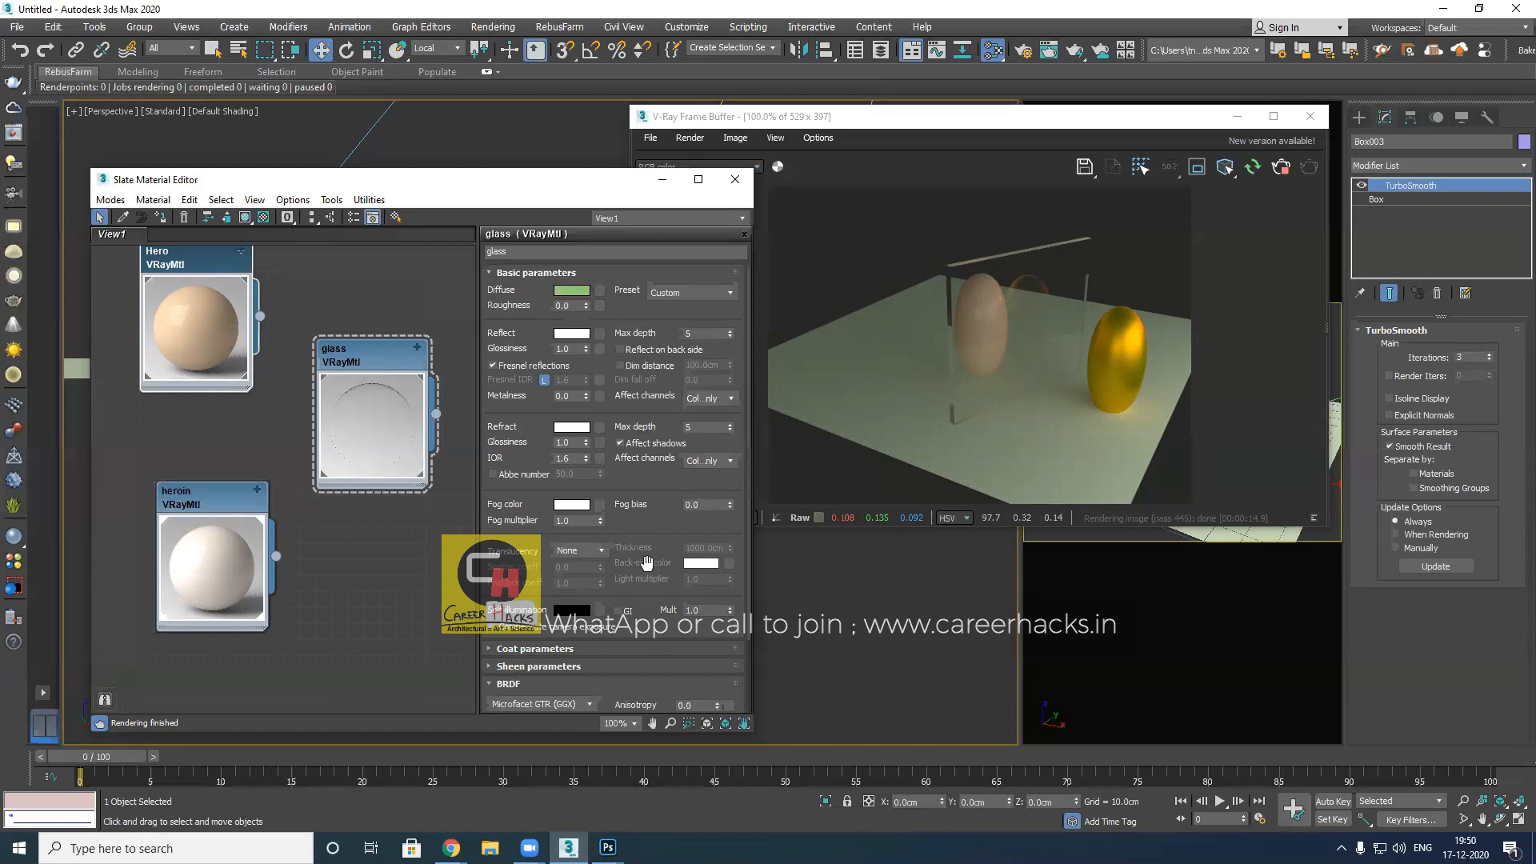
scroll(1158, 398, "up", 1)
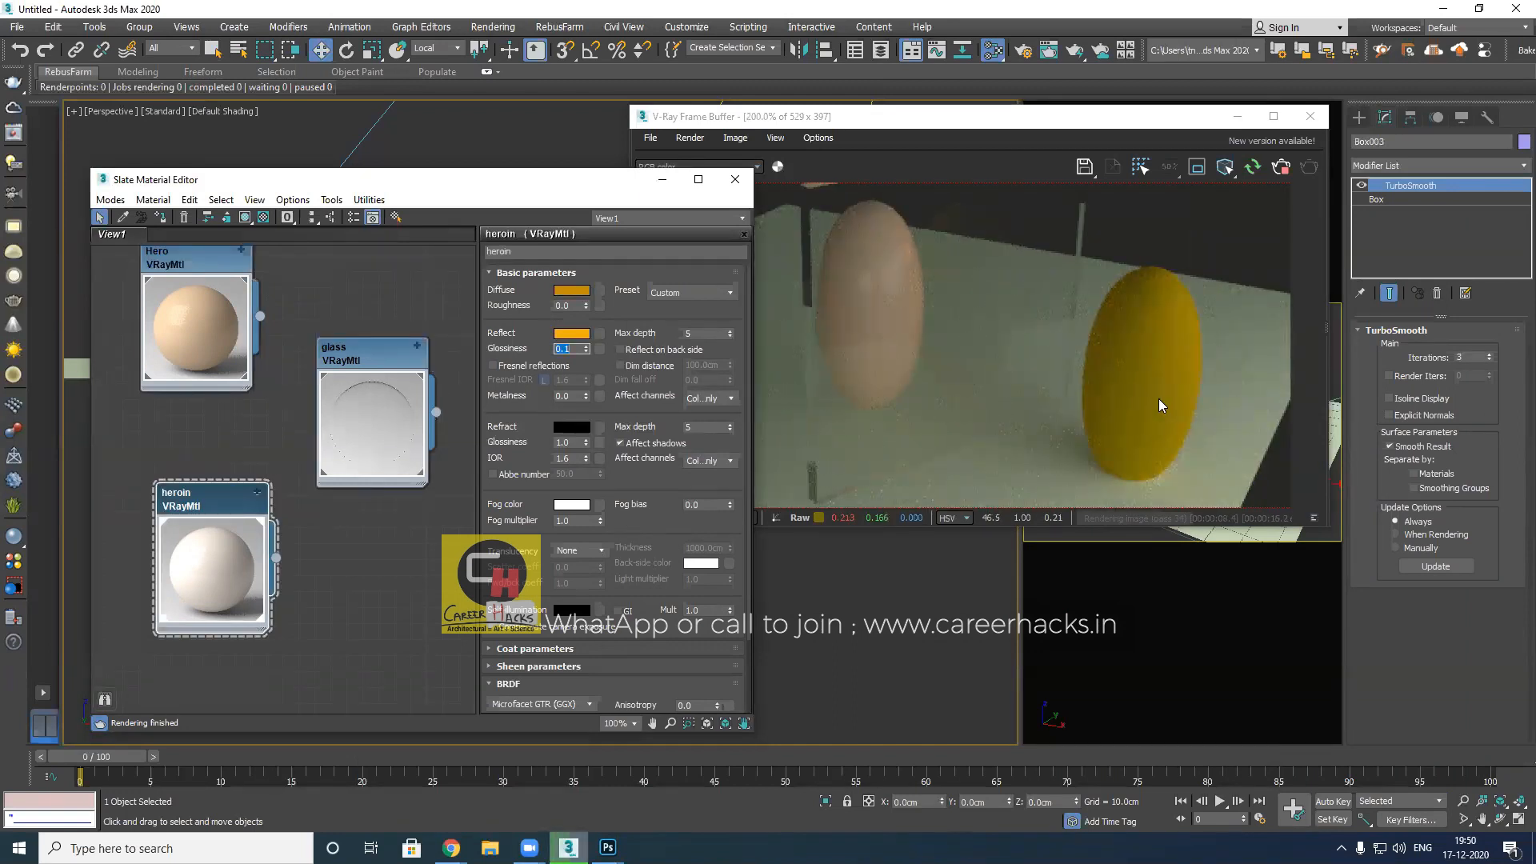
type("1")
key("Return")
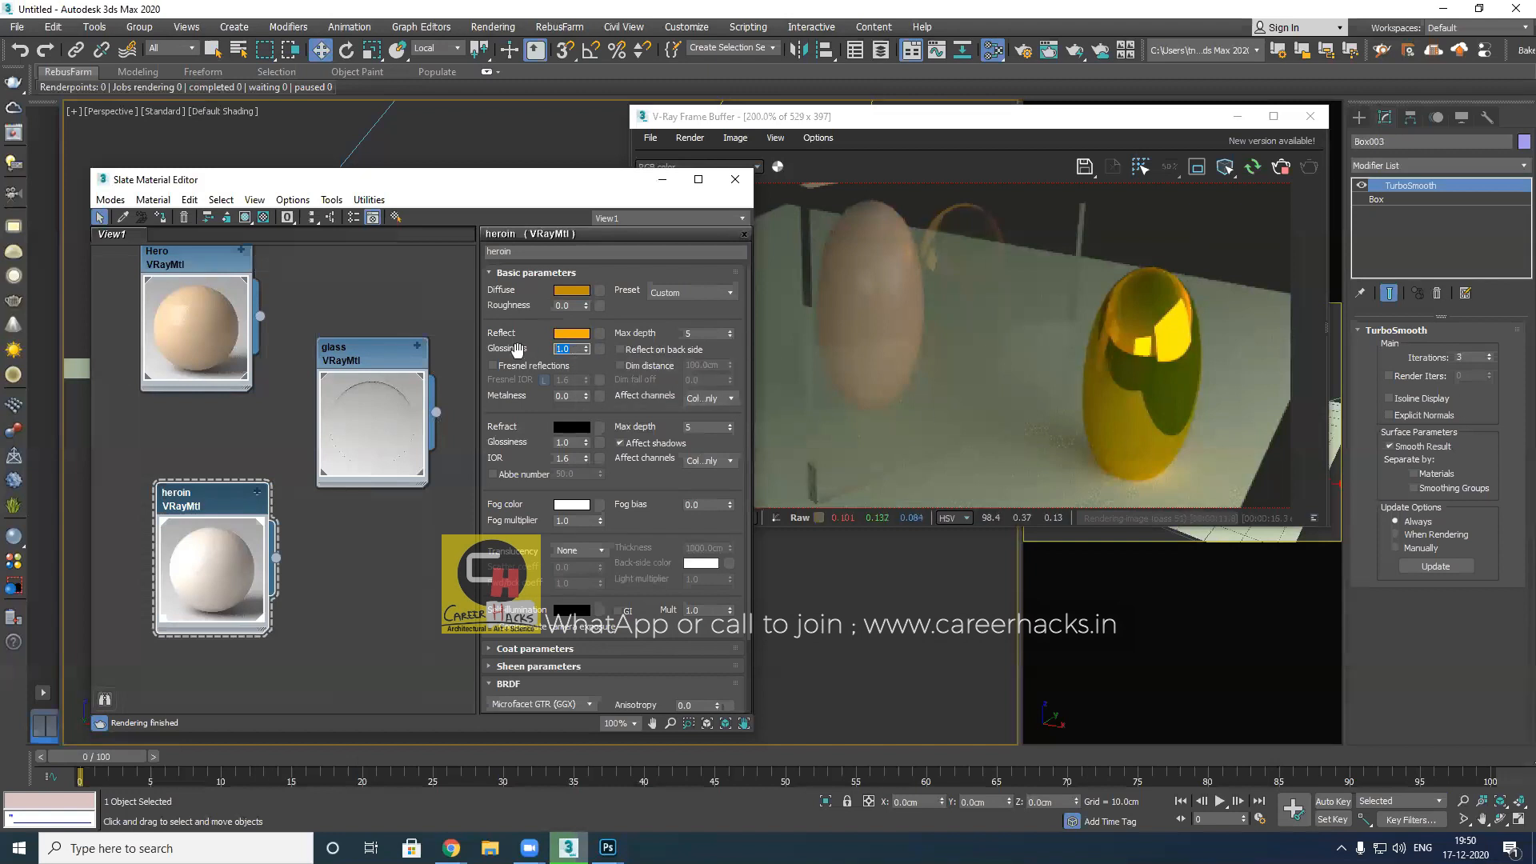
type(".5")
key("Return")
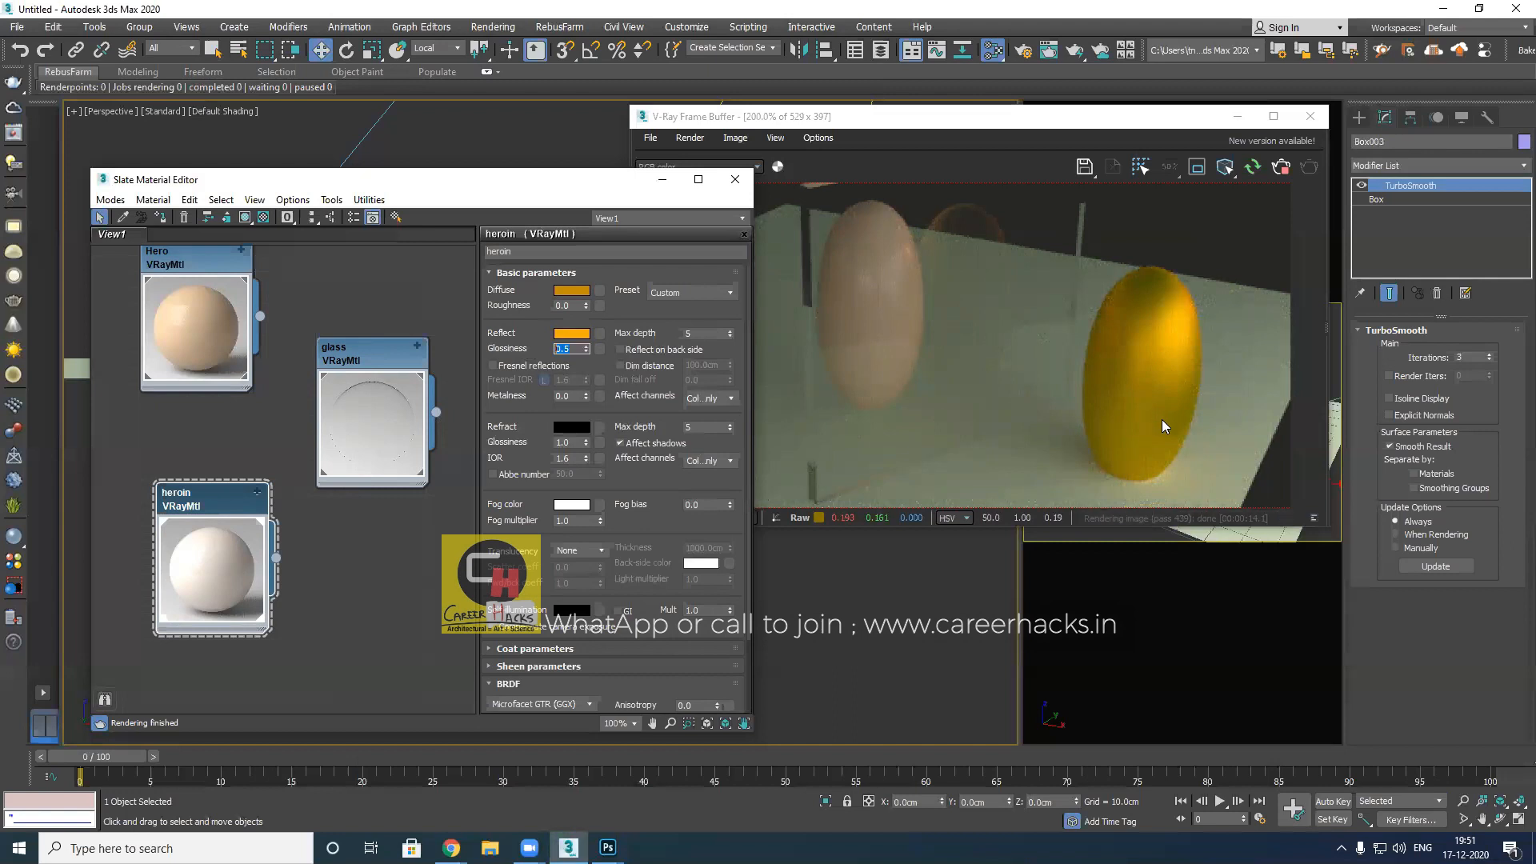
Return the heroin material's reflection glossiness to 1.0 and reduce it to 0.8 for comparison
type("1")
key("Return")
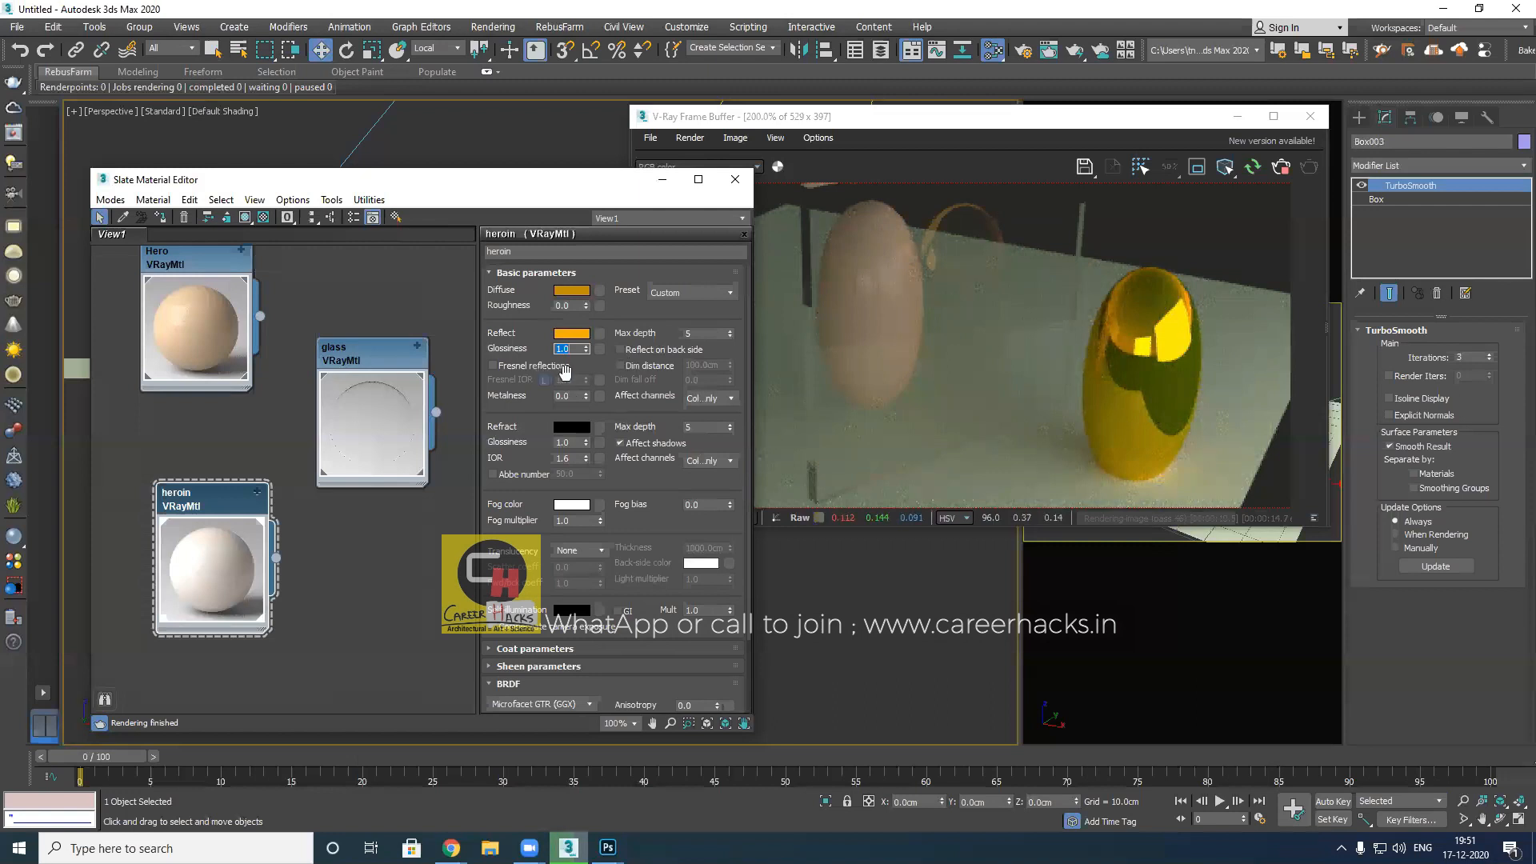
key("BackSpace")
type(".8")
key("Return")
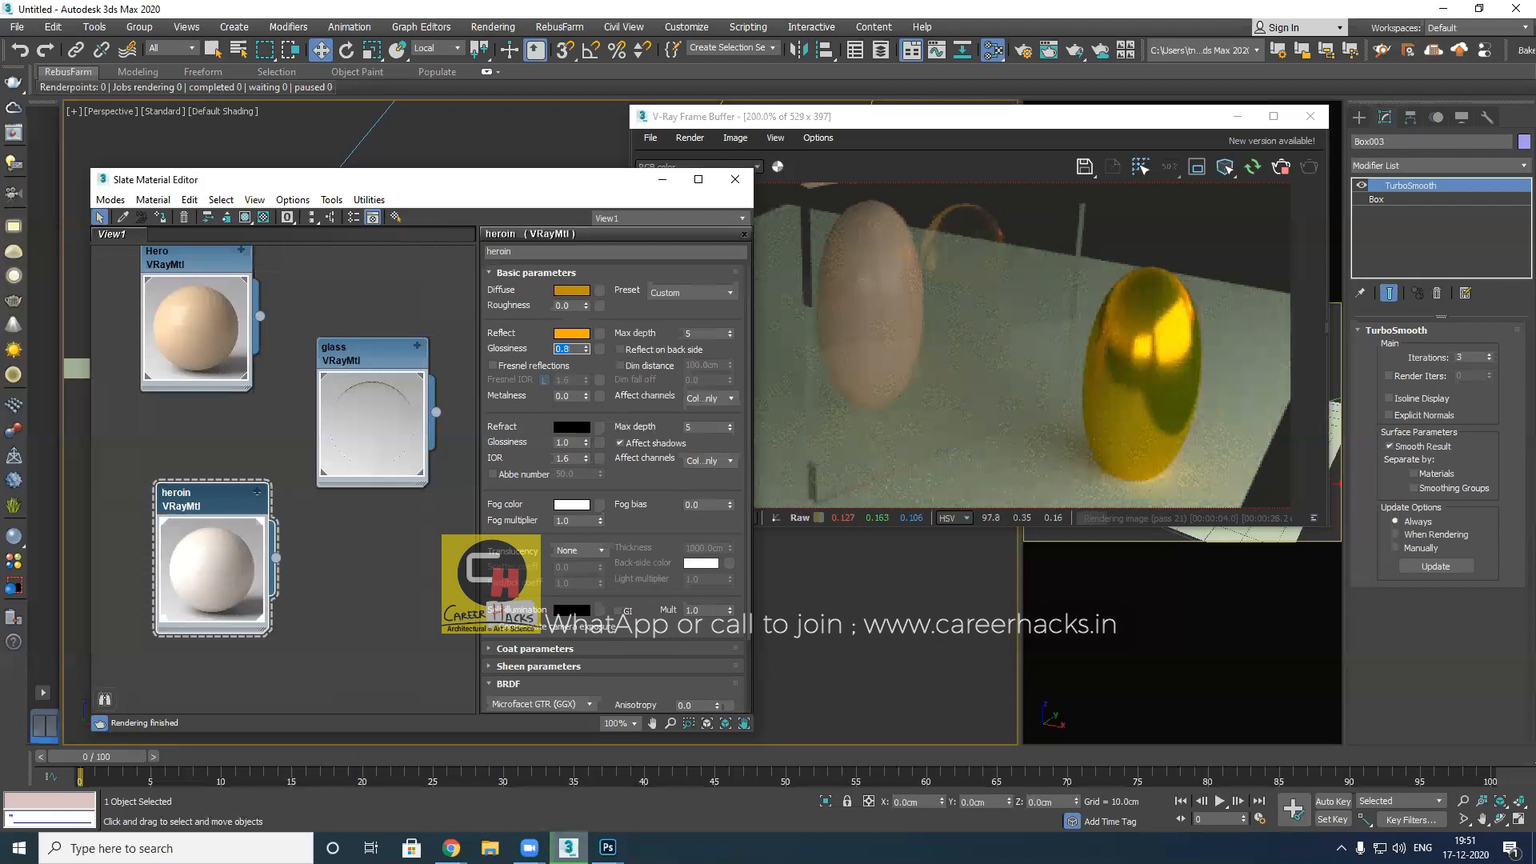
Test the heroin material's reflection glossiness at 0.3 and restore it to 1.0
type(".")
type("3")
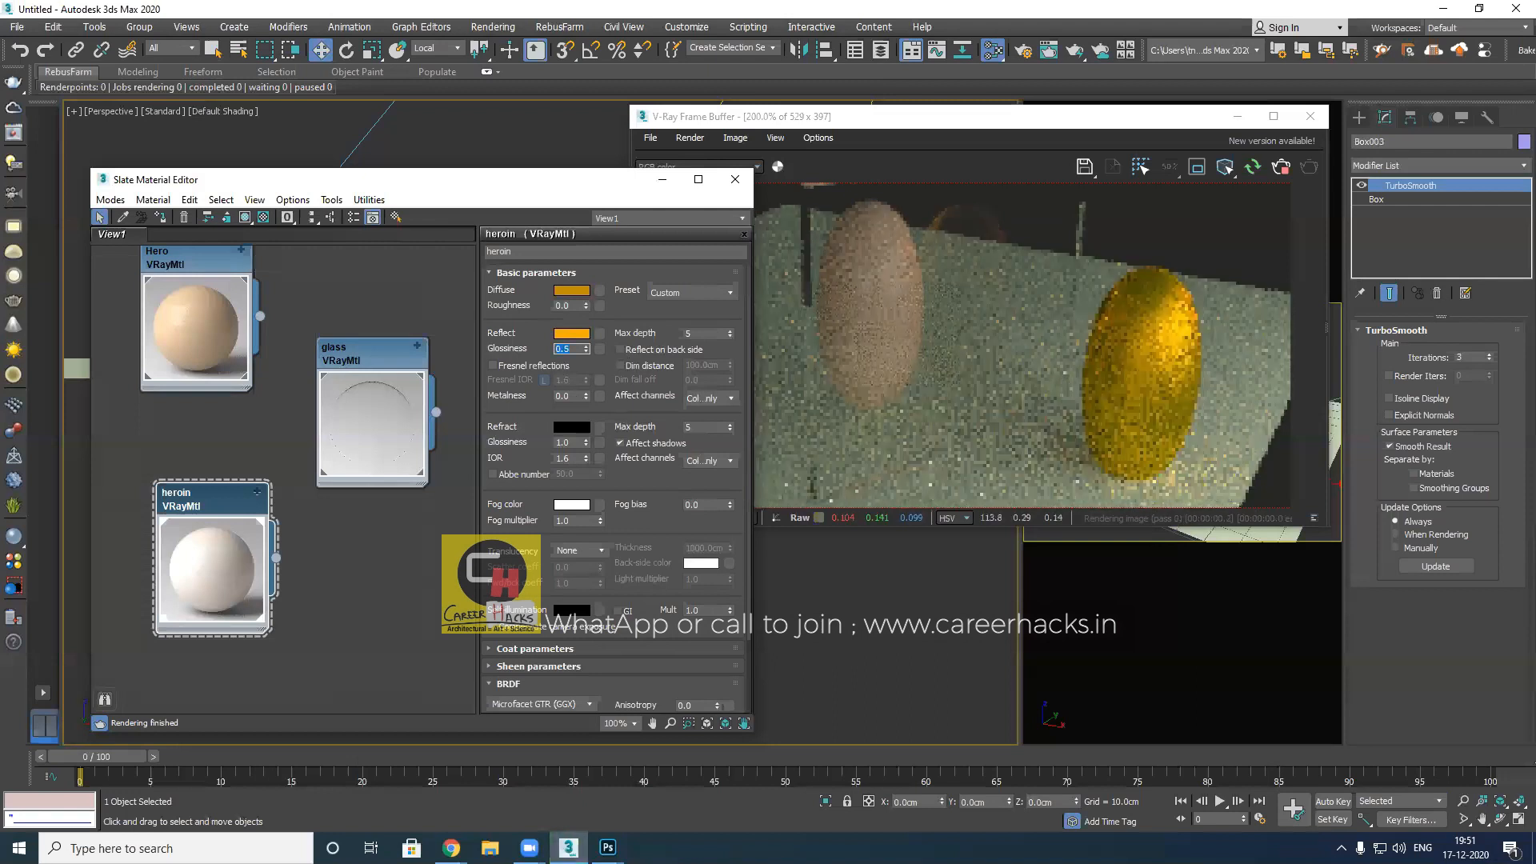
key("Return")
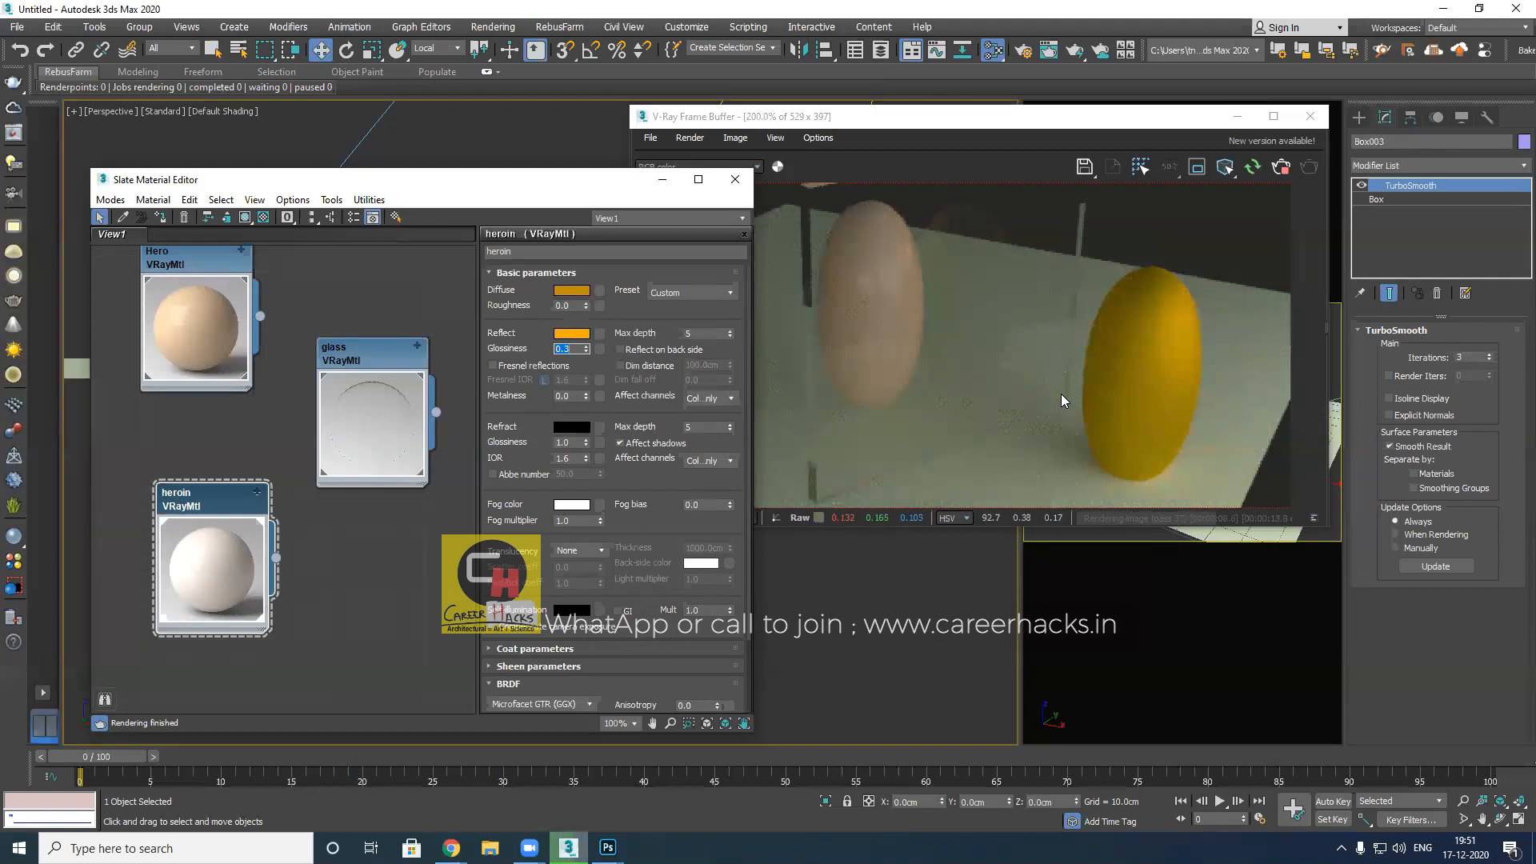
type("1")
key("Return")
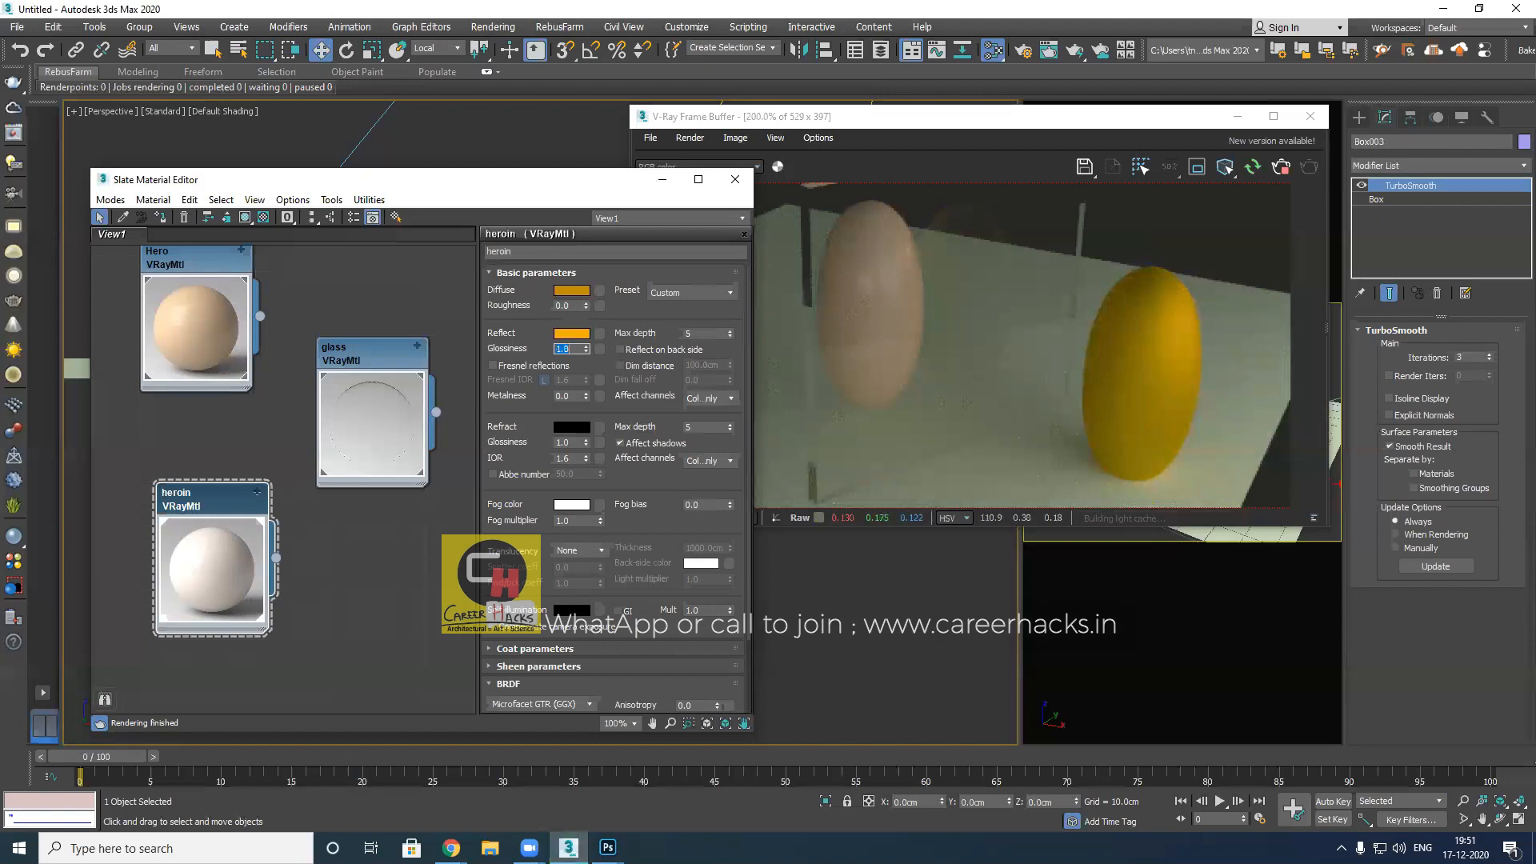
Reduce the heroin material's reflection glossiness to 0.8 and settle on 0.6
type("0.8")
key("Return")
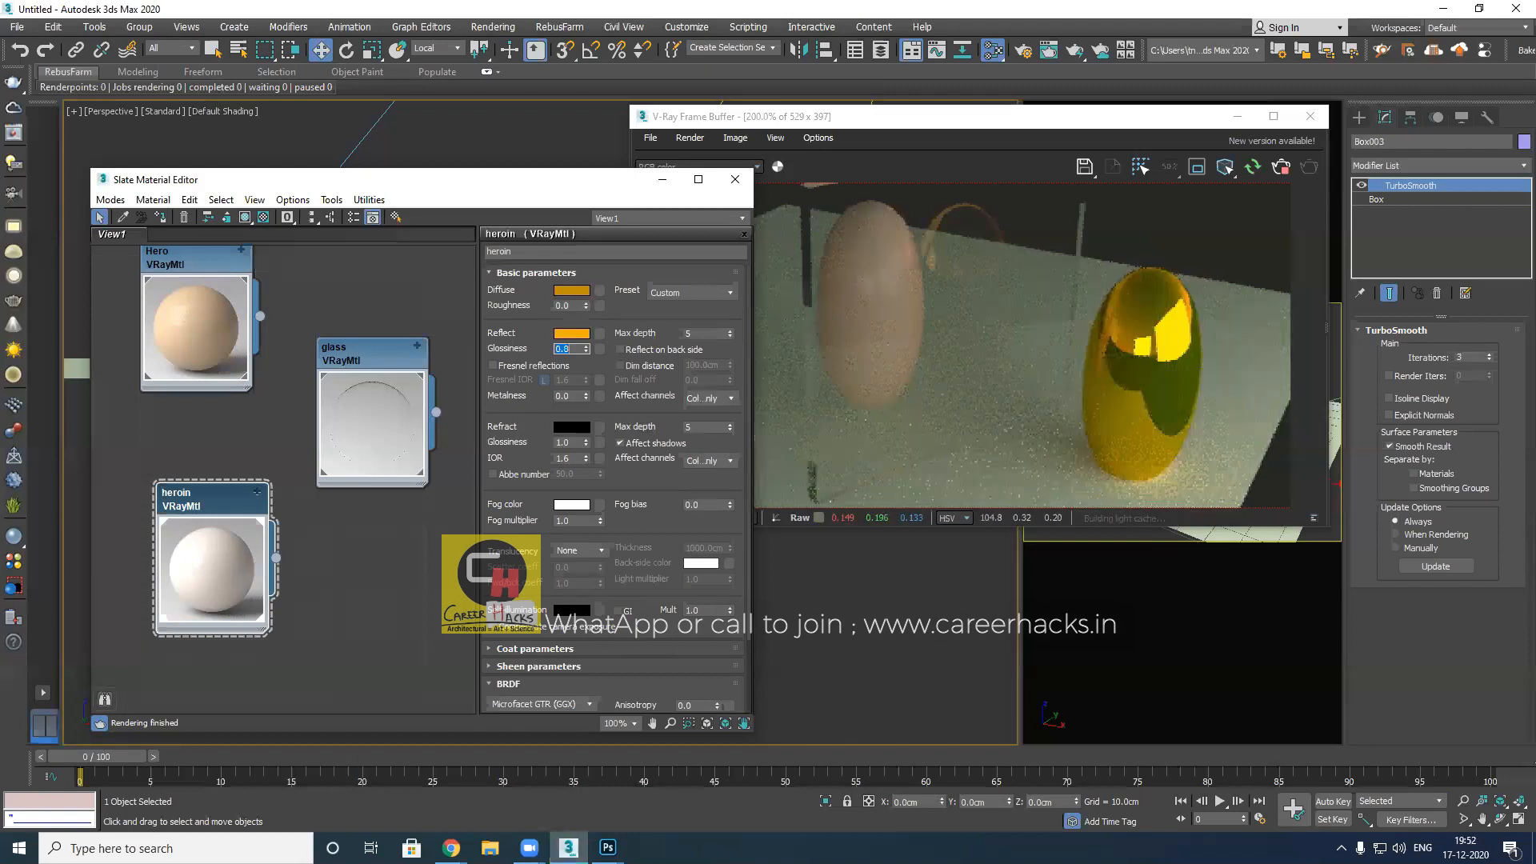
type("0.6")
key("Return")
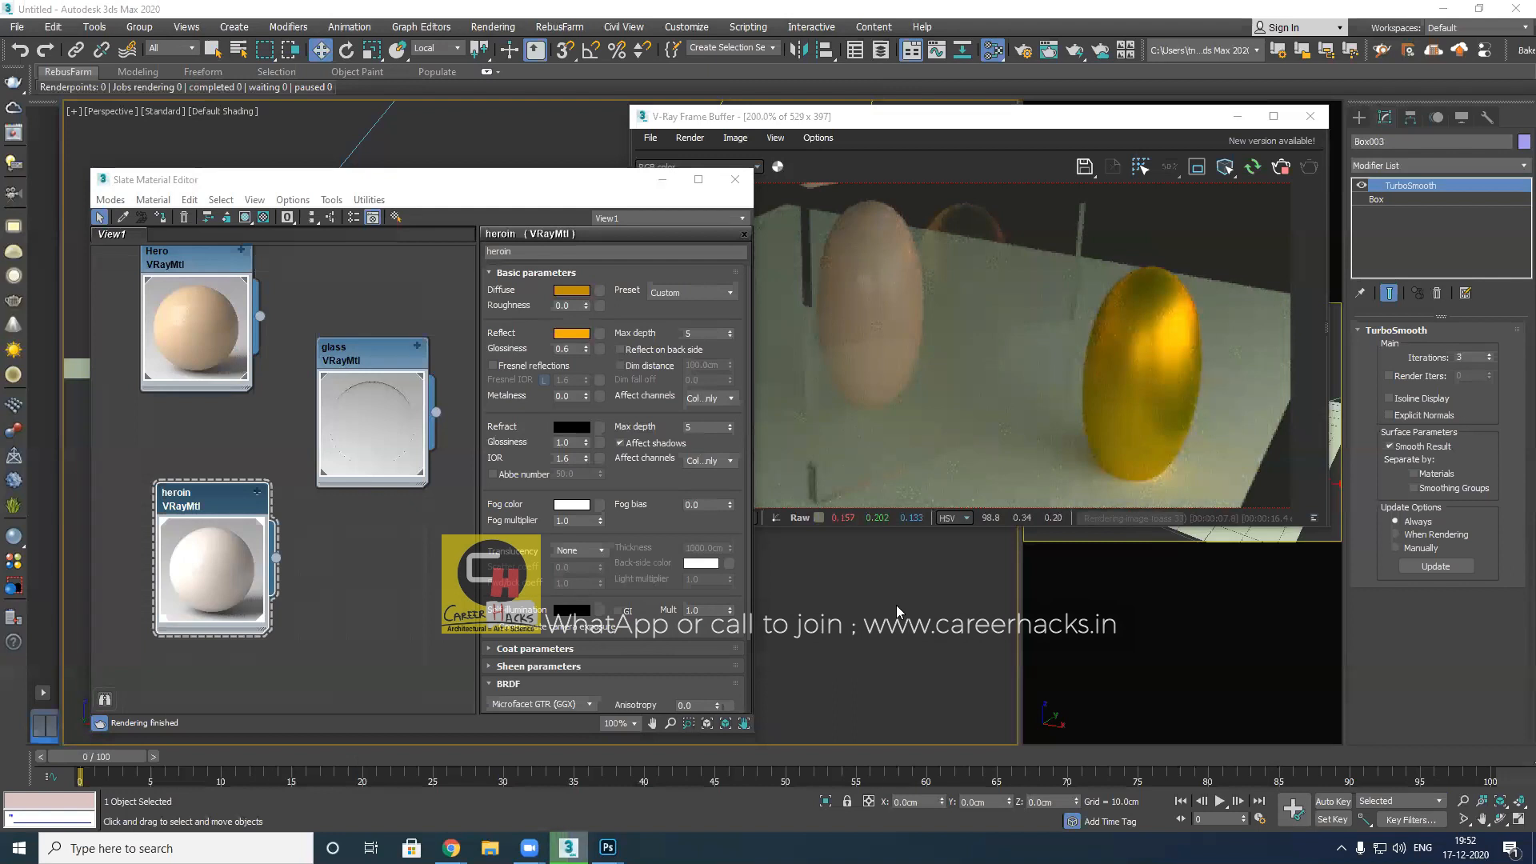